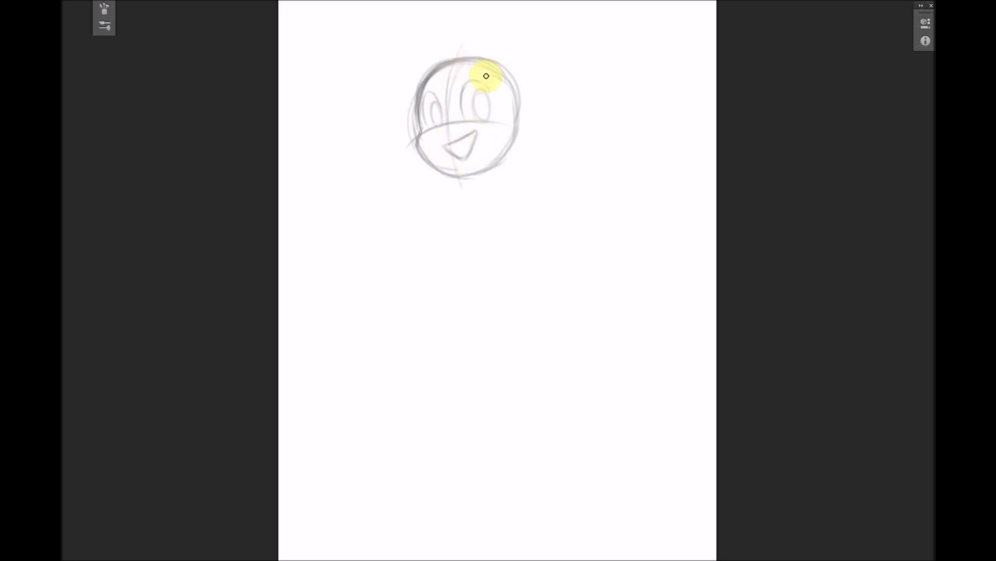
# - Rough in the ear, pigtails, neck, shoulders and tapered torso around and beneath the round head
pyautogui.moveTo(417, 105); pyautogui.dragTo(432, 93)
pyautogui.moveTo(518, 110)
pyautogui.mouseDown()
pyautogui.moveTo(535, 112)
pyautogui.moveTo(521, 134)
pyautogui.mouseUp()
pyautogui.moveTo(480, 173); pyautogui.dragTo(470, 206)
pyautogui.moveTo(461, 180)
pyautogui.mouseDown()
pyautogui.moveTo(451, 193)
pyautogui.moveTo(476, 203)
pyautogui.moveTo(468, 214)
pyautogui.mouseUp()
pyautogui.moveTo(459, 182); pyautogui.dragTo(447, 188)
pyautogui.moveTo(430, 201)
pyautogui.mouseDown()
pyautogui.moveTo(430, 223)
pyautogui.moveTo(474, 195)
pyautogui.moveTo(445, 178)
pyautogui.moveTo(418, 270)
pyautogui.moveTo(476, 270)
pyautogui.moveTo(449, 143)
pyautogui.moveTo(552, 160)
pyautogui.moveTo(563, 178)
pyautogui.moveTo(409, 188)
pyautogui.moveTo(454, 185)
pyautogui.mouseUp()
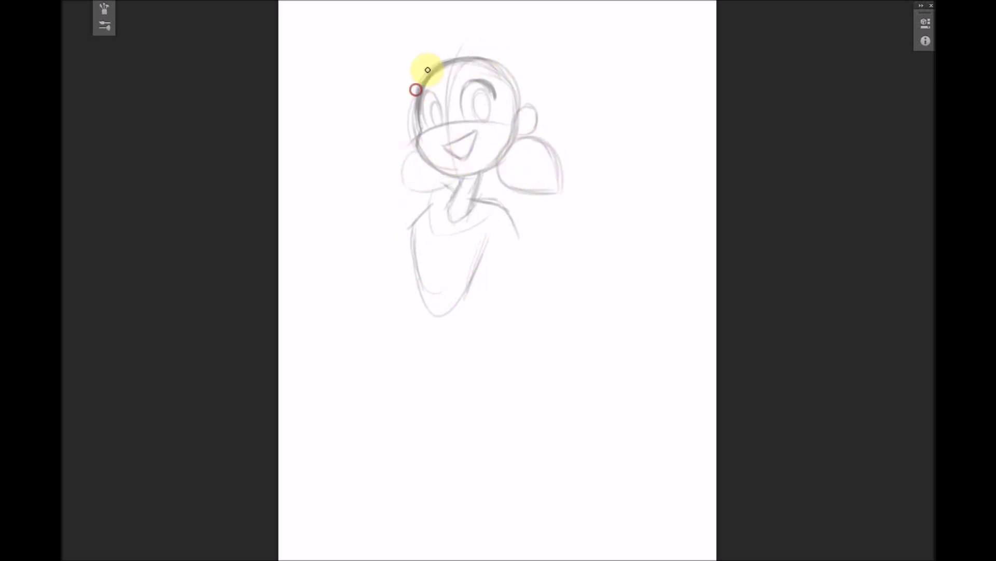
# - Strengthen the shoulders and torso sides and sketch a bent arm with its elbow pointing outward
pyautogui.moveTo(422, 107)
pyautogui.mouseDown()
pyautogui.moveTo(471, 82)
pyautogui.moveTo(476, 121)
pyautogui.mouseUp()
pyautogui.moveTo(451, 185); pyautogui.dragTo(413, 212)
pyautogui.moveTo(472, 200)
pyautogui.mouseDown()
pyautogui.moveTo(507, 220)
pyautogui.moveTo(534, 270)
pyautogui.mouseUp()
pyautogui.moveTo(416, 202)
pyautogui.mouseDown()
pyautogui.moveTo(392, 231)
pyautogui.moveTo(419, 301)
pyautogui.mouseUp()
pyautogui.moveTo(482, 240); pyautogui.dragTo(524, 284)
pyautogui.moveTo(505, 210); pyautogui.dragTo(536, 275)
pyautogui.moveTo(468, 290)
pyautogui.mouseDown()
pyautogui.moveTo(460, 321)
pyautogui.moveTo(483, 313)
pyautogui.moveTo(490, 324)
pyautogui.mouseUp()
# - Sketch the waist, hips and upper thighs and reinforce the bent arm resting on the hip
pyautogui.hotkey('ctrl', '-')
pyautogui.moveTo(441, 296); pyautogui.dragTo(456, 334)
pyautogui.moveTo(474, 296); pyautogui.dragTo(476, 389)
pyautogui.moveTo(457, 319); pyautogui.dragTo(452, 382)
pyautogui.moveTo(477, 295); pyautogui.dragTo(486, 383)
pyautogui.moveTo(436, 294); pyautogui.dragTo(449, 358)
pyautogui.moveTo(442, 311); pyautogui.dragTo(456, 335)
pyautogui.moveTo(490, 248)
pyautogui.mouseDown()
pyautogui.moveTo(480, 314)
pyautogui.moveTo(487, 299)
pyautogui.moveTo(532, 289)
pyautogui.moveTo(523, 263)
pyautogui.moveTo(508, 275)
pyautogui.moveTo(540, 294)
pyautogui.moveTo(512, 267)
pyautogui.mouseUp()
pyautogui.moveTo(503, 226); pyautogui.dragTo(541, 288)
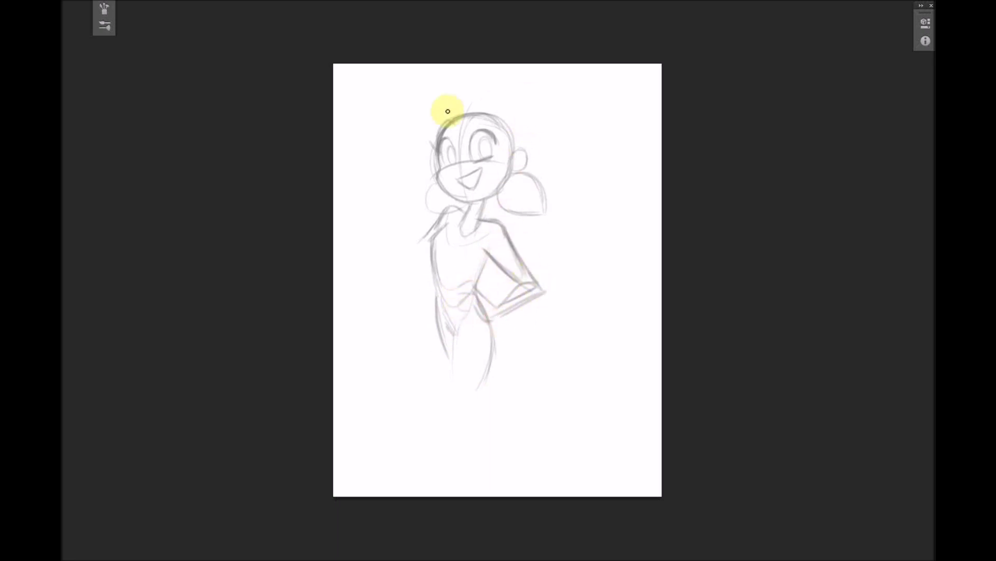
# - Sketch the other upper arm reaching outward and shift the whole figure to the right on the page
pyautogui.moveTo(440, 220); pyautogui.dragTo(408, 257)
pyautogui.moveTo(412, 264); pyautogui.dragTo(427, 256)
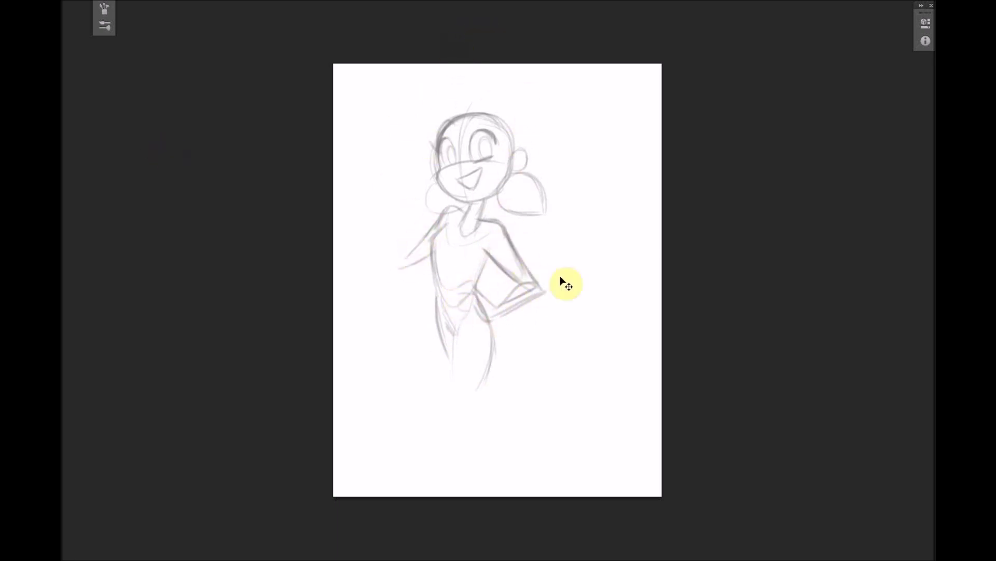
pyautogui.hotkey('ctrl', 't')
pyautogui.moveTo(506, 343); pyautogui.dragTo(547, 344)
pyautogui.press('Return')
# - Sketch the raised forearm and open hand with a round yo-yo hanging from it on a string
pyautogui.moveTo(410, 231); pyautogui.dragTo(446, 259)
pyautogui.moveTo(409, 232)
pyautogui.mouseDown()
pyautogui.moveTo(439, 272)
pyautogui.moveTo(472, 261)
pyautogui.moveTo(484, 213)
pyautogui.mouseUp()
pyautogui.moveTo(415, 231)
pyautogui.mouseDown()
pyautogui.moveTo(436, 274)
pyautogui.moveTo(413, 238)
pyautogui.mouseUp()
pyautogui.moveTo(414, 232); pyautogui.dragTo(399, 235)
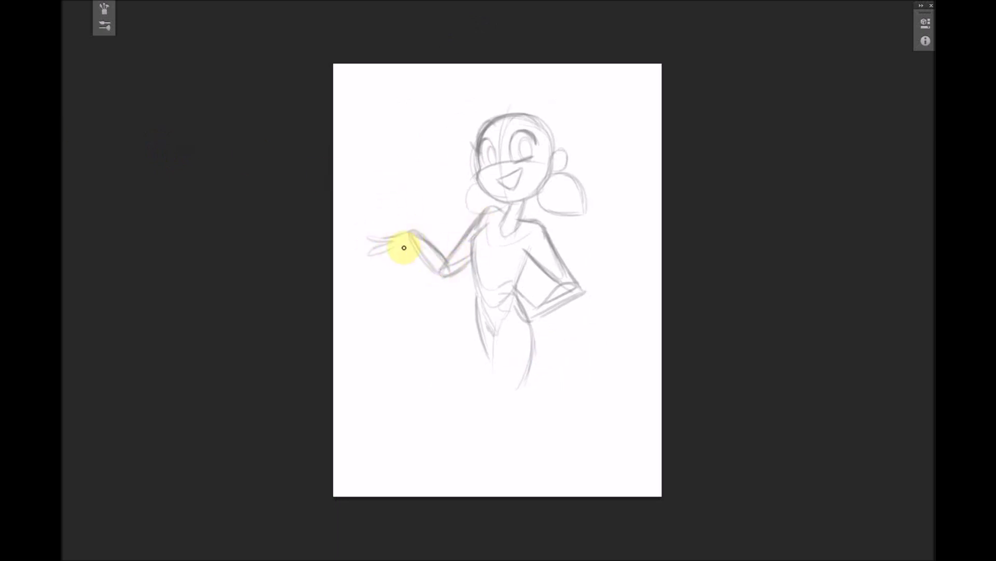
pyautogui.moveTo(382, 244); pyautogui.dragTo(387, 332)
pyautogui.moveTo(389, 335)
pyautogui.mouseDown()
pyautogui.moveTo(375, 360)
pyautogui.moveTo(391, 335)
pyautogui.mouseUp()
# - Add loose strands to both pigtails and refine the eyes, lashes and head outline
pyautogui.moveTo(596, 172); pyautogui.dragTo(569, 172)
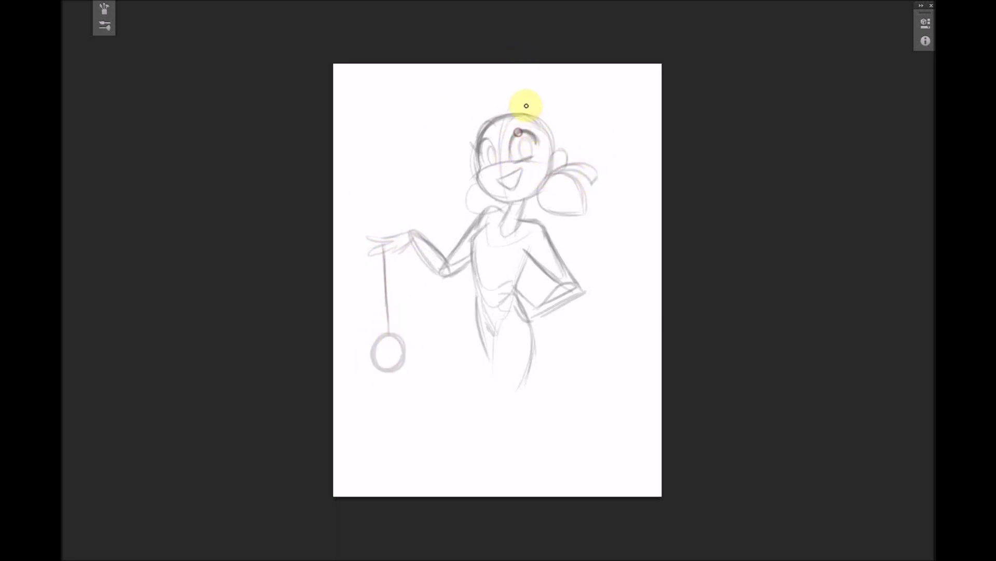
pyautogui.moveTo(505, 131); pyautogui.dragTo(556, 134)
pyautogui.moveTo(535, 154); pyautogui.dragTo(534, 156)
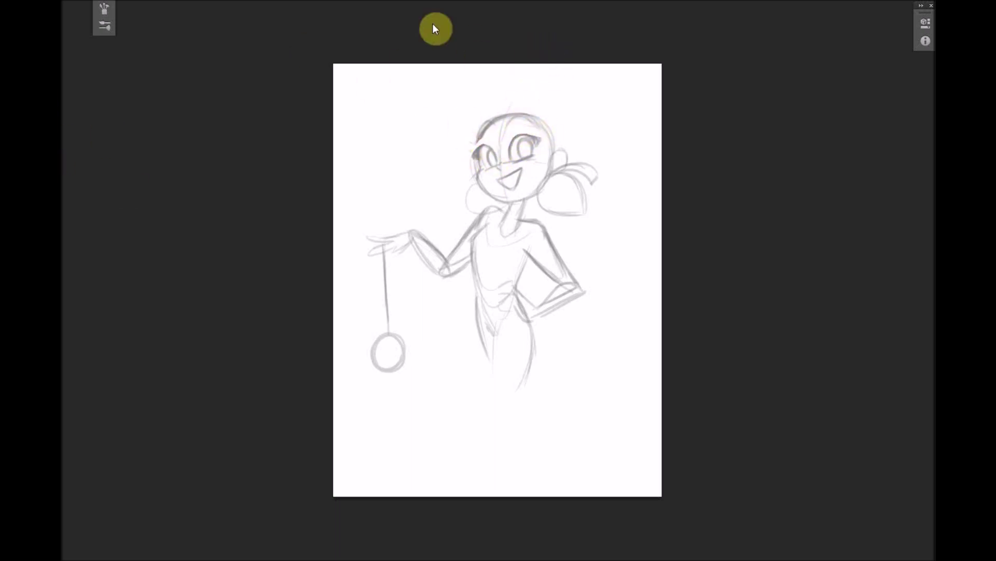
pyautogui.moveTo(485, 136); pyautogui.dragTo(538, 116)
pyautogui.moveTo(533, 196)
pyautogui.mouseDown()
pyautogui.moveTo(543, 175)
pyautogui.moveTo(540, 204)
pyautogui.mouseUp()
pyautogui.moveTo(475, 166); pyautogui.dragTo(458, 204)
pyautogui.moveTo(519, 178); pyautogui.dragTo(499, 180)
pyautogui.moveTo(511, 143)
pyautogui.mouseDown()
pyautogui.moveTo(540, 139)
pyautogui.moveTo(474, 156)
pyautogui.moveTo(541, 134)
pyautogui.mouseUp()
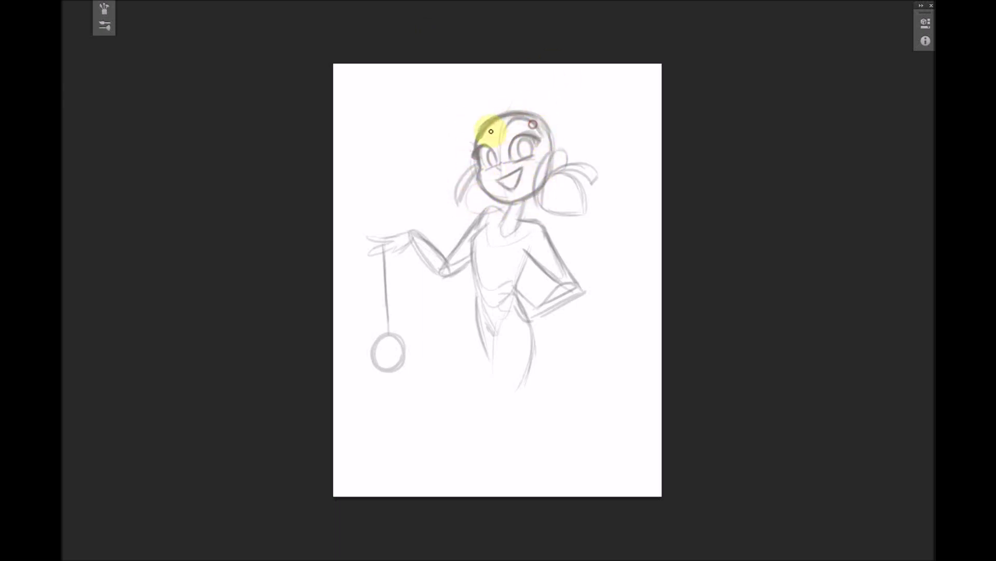
# - Extend both legs from the hips down to the calves with rough contour strokes
pyautogui.moveTo(478, 318)
pyautogui.mouseDown()
pyautogui.moveTo(490, 365)
pyautogui.moveTo(484, 398)
pyautogui.mouseUp()
pyautogui.moveTo(531, 355); pyautogui.dragTo(503, 426)
pyautogui.moveTo(484, 384); pyautogui.dragTo(475, 438)
pyautogui.moveTo(521, 387)
pyautogui.mouseDown()
pyautogui.moveTo(475, 430)
pyautogui.moveTo(492, 460)
pyautogui.moveTo(521, 433)
pyautogui.mouseUp()
# - Sketch swept hair over the top of the head and define the fingers of the raised hand
pyautogui.moveTo(488, 112)
pyautogui.mouseDown()
pyautogui.moveTo(556, 149)
pyautogui.moveTo(502, 117)
pyautogui.moveTo(560, 148)
pyautogui.moveTo(549, 119)
pyautogui.moveTo(511, 89)
pyautogui.moveTo(531, 101)
pyautogui.moveTo(468, 138)
pyautogui.moveTo(521, 88)
pyautogui.moveTo(484, 165)
pyautogui.mouseUp()
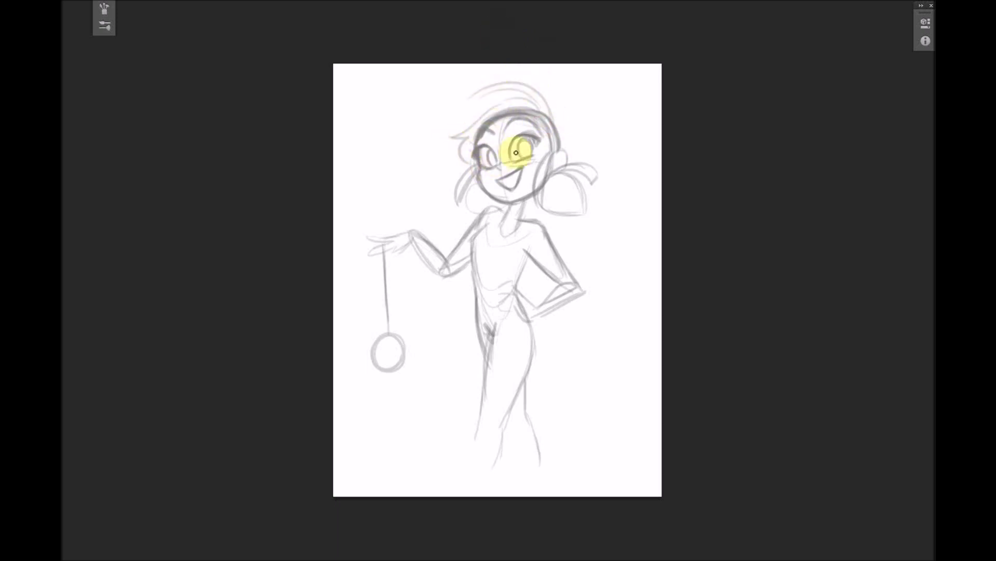
pyautogui.moveTo(383, 246)
pyautogui.mouseDown()
pyautogui.moveTo(380, 258)
pyautogui.moveTo(407, 231)
pyautogui.mouseUp()
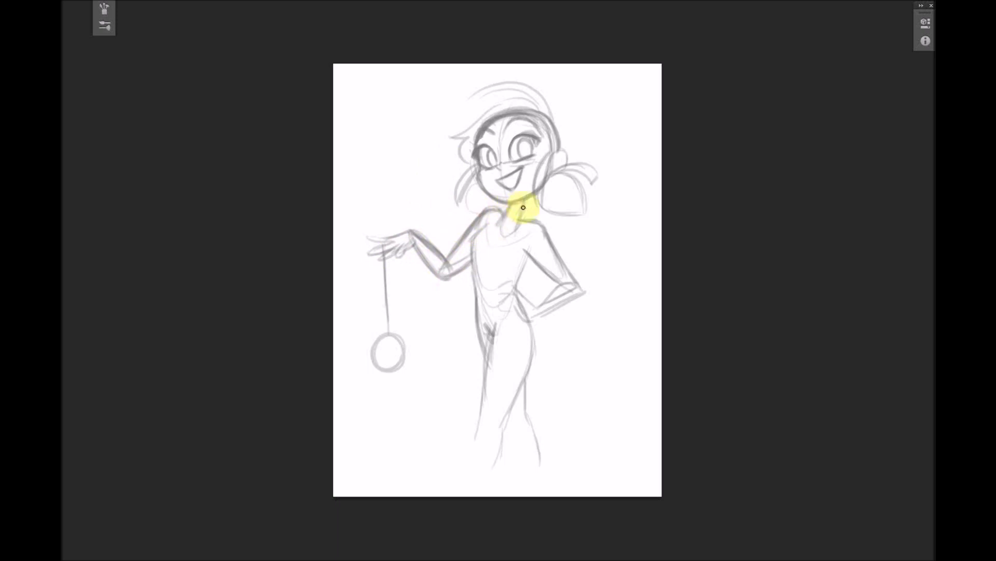
# - Scale the whole figure down and reposition it to leave room for the lower legs and feet
pyautogui.hotkey('ctrl', 't')
pyautogui.moveTo(599, 470); pyautogui.dragTo(560, 403)
pyautogui.moveTo(533, 383)
pyautogui.mouseDown()
pyautogui.moveTo(558, 383)
pyautogui.moveTo(557, 373)
pyautogui.moveTo(472, 429)
pyautogui.mouseUp()
pyautogui.press('Return')
# - Sketch the lower legs with the front leg crossing over and ending in a long pointed foot
pyautogui.moveTo(480, 379); pyautogui.dragTo(468, 426)
pyautogui.moveTo(507, 377)
pyautogui.mouseDown()
pyautogui.moveTo(472, 431)
pyautogui.moveTo(461, 429)
pyautogui.mouseUp()
pyautogui.moveTo(519, 358); pyautogui.dragTo(526, 463)
pyautogui.moveTo(463, 431)
pyautogui.mouseDown()
pyautogui.moveTo(429, 485)
pyautogui.moveTo(463, 459)
pyautogui.mouseUp()
pyautogui.moveTo(463, 459); pyautogui.dragTo(426, 488)
pyautogui.moveTo(505, 372); pyautogui.dragTo(469, 450)
# - Define the outer hip and thigh and add curved motion marks on both sides of the yo-yo
pyautogui.moveTo(523, 313); pyautogui.dragTo(503, 348)
pyautogui.moveTo(525, 267); pyautogui.dragTo(525, 311)
pyautogui.moveTo(435, 288); pyautogui.dragTo(437, 301)
pyautogui.moveTo(442, 287); pyautogui.dragTo(444, 301)
pyautogui.moveTo(381, 296); pyautogui.dragTo(378, 312)
pyautogui.moveTo(388, 302); pyautogui.dragTo(387, 316)
# - Move the yo-yo and its motion marks lower and redraw the string up to the hand
pyautogui.moveTo(384, 266); pyautogui.dragTo(385, 265)
pyautogui.hotkey('ctrl', 't')
pyautogui.moveTo(438, 328); pyautogui.dragTo(438, 347)
pyautogui.press('Return')
pyautogui.hotkey('ctrl', 'd')
pyautogui.press('b')
pyautogui.moveTo(406, 219); pyautogui.dragTo(411, 301)
# - Refine the bent forearm on the hip, the pigtails, the hair and the facial features
pyautogui.moveTo(519, 266); pyautogui.dragTo(525, 272)
pyautogui.moveTo(526, 271); pyautogui.dragTo(572, 247)
pyautogui.moveTo(539, 156); pyautogui.dragTo(572, 184)
pyautogui.moveTo(554, 147); pyautogui.dragTo(575, 184)
pyautogui.moveTo(485, 157); pyautogui.dragTo(480, 184)
pyautogui.moveTo(551, 107); pyautogui.dragTo(551, 123)
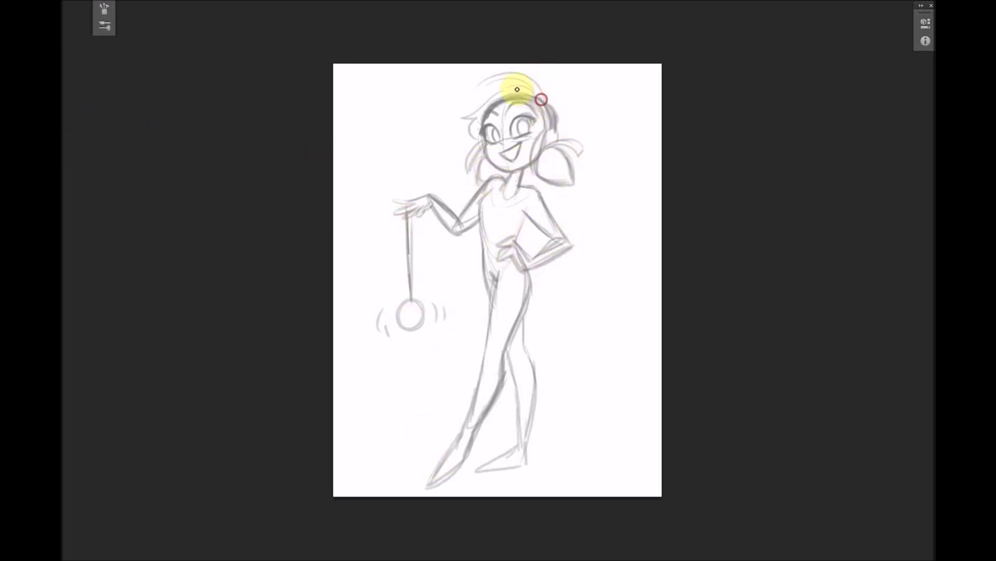
pyautogui.moveTo(508, 160); pyautogui.dragTo(530, 129)
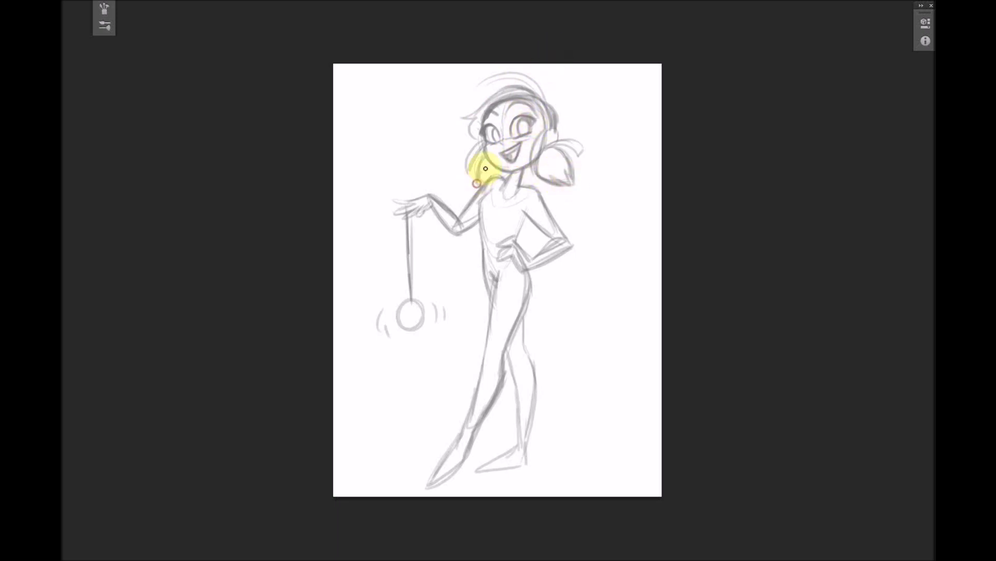
# - Shade the neckline and darken the contours of the torso and the back leg
pyautogui.moveTo(504, 194); pyautogui.dragTo(515, 184)
pyautogui.moveTo(521, 186)
pyautogui.mouseDown()
pyautogui.moveTo(547, 207)
pyautogui.moveTo(517, 240)
pyautogui.mouseUp()
pyautogui.moveTo(481, 200); pyautogui.dragTo(488, 299)
pyautogui.moveTo(523, 317); pyautogui.dragTo(522, 343)
pyautogui.moveTo(523, 347); pyautogui.dragTo(531, 441)
pyautogui.moveTo(533, 407); pyautogui.dragTo(528, 456)
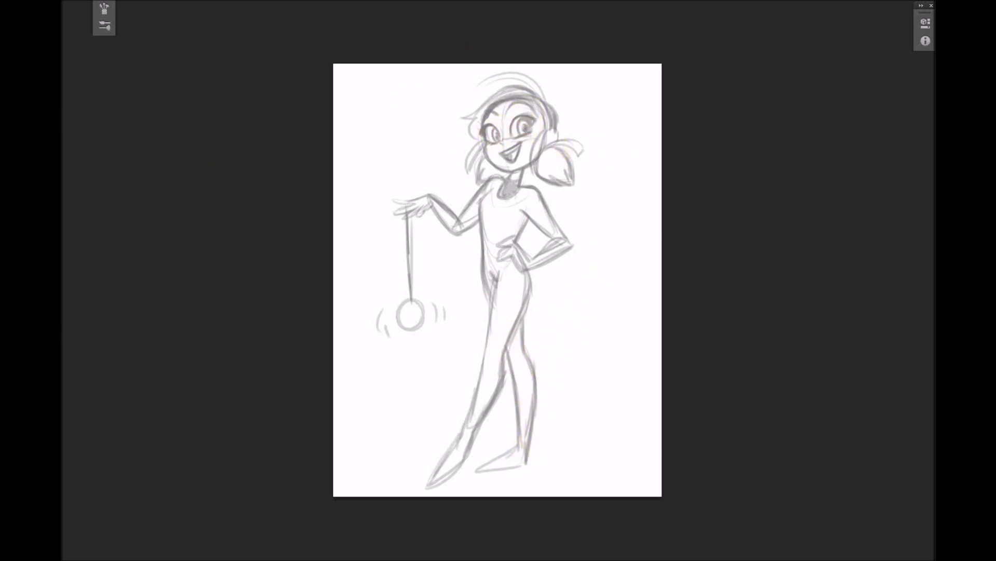
# - Lower the rough sketch layer's opacity to 50% as a guide for a cleaner drawing
pyautogui.press('5')
pyautogui.click(63, 3)
pyautogui.click(63, 2)
# - Draw clean dark lines for the face contour, ear, side locks and upper eyelids over the faded sketch
pyautogui.hotkey('ctrl', '+')
pyautogui.hotkey('ctrl', '+')
pyautogui.moveTo(602, 263); pyautogui.dragTo(573, 465)
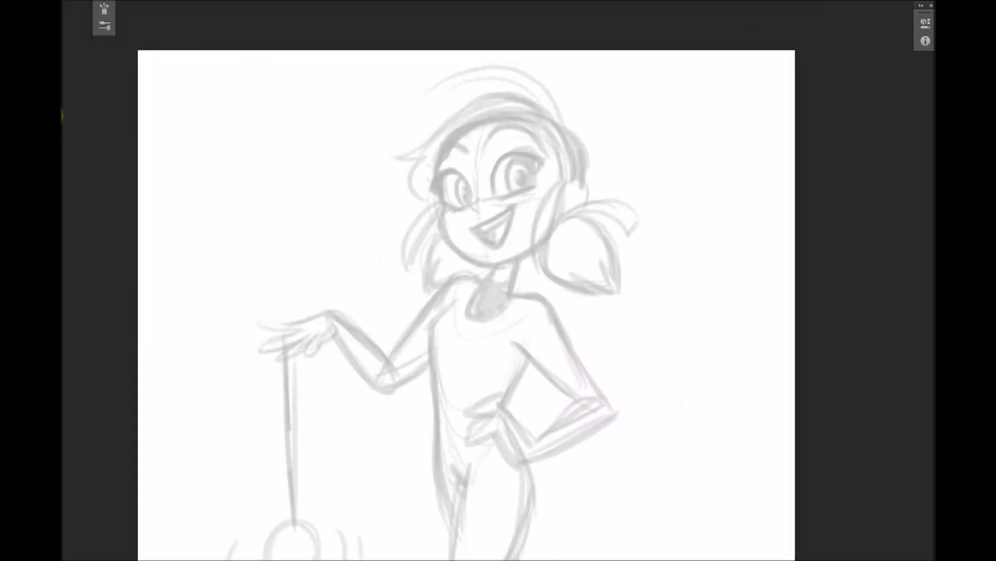
pyautogui.moveTo(433, 172); pyautogui.dragTo(447, 131)
pyautogui.moveTo(442, 216)
pyautogui.mouseDown()
pyautogui.moveTo(453, 249)
pyautogui.moveTo(512, 260)
pyautogui.moveTo(531, 249)
pyautogui.mouseUp()
pyautogui.moveTo(563, 178)
pyautogui.mouseDown()
pyautogui.moveTo(534, 279)
pyautogui.moveTo(543, 283)
pyautogui.mouseUp()
pyautogui.moveTo(444, 198); pyautogui.dragTo(410, 265)
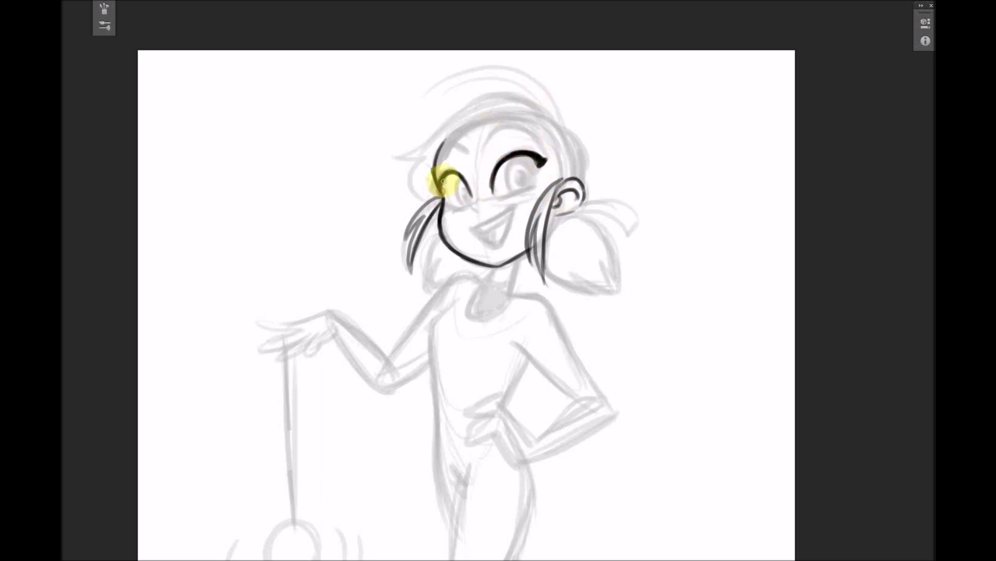
# - Draw the irises and pupils, brows, nose, open smiling mouth and lower edge of the mask
pyautogui.moveTo(442, 186); pyautogui.dragTo(472, 199)
pyautogui.moveTo(495, 166)
pyautogui.mouseDown()
pyautogui.moveTo(492, 195)
pyautogui.moveTo(469, 202)
pyautogui.moveTo(529, 163)
pyautogui.mouseUp()
pyautogui.moveTo(498, 198); pyautogui.dragTo(534, 185)
pyautogui.moveTo(449, 203)
pyautogui.mouseDown()
pyautogui.moveTo(467, 209)
pyautogui.moveTo(428, 190)
pyautogui.moveTo(480, 149)
pyautogui.moveTo(540, 161)
pyautogui.moveTo(467, 146)
pyautogui.moveTo(477, 211)
pyautogui.moveTo(552, 179)
pyautogui.mouseUp()
pyautogui.moveTo(511, 217)
pyautogui.mouseDown()
pyautogui.moveTo(472, 238)
pyautogui.moveTo(483, 232)
pyautogui.moveTo(474, 229)
pyautogui.moveTo(497, 247)
pyautogui.moveTo(513, 210)
pyautogui.moveTo(458, 193)
pyautogui.mouseUp()
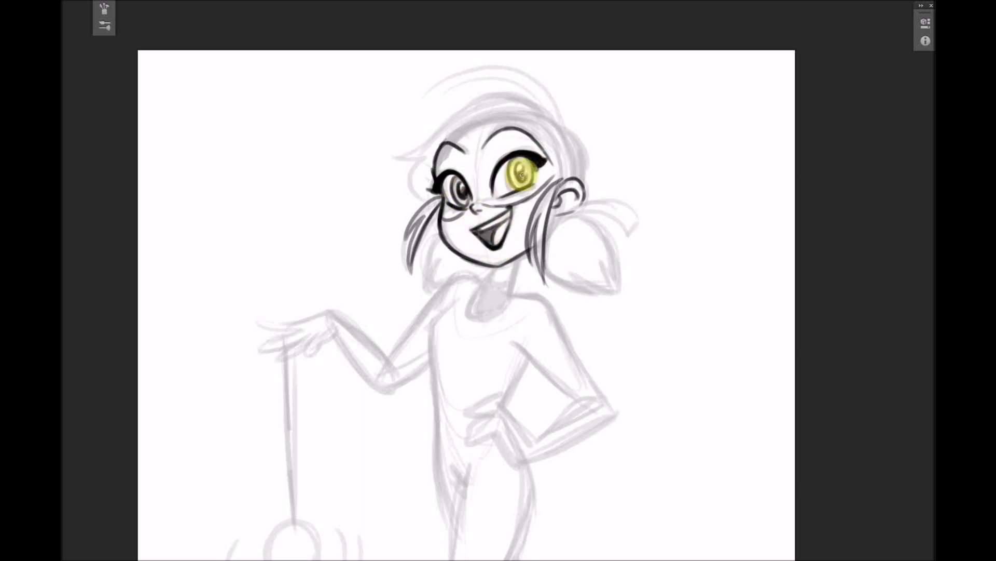
# - Draw the swept fringe, the pointed bangs and the outline of the hair around the head
pyautogui.moveTo(562, 127); pyautogui.dragTo(391, 142)
pyautogui.moveTo(392, 142)
pyautogui.mouseDown()
pyautogui.moveTo(419, 156)
pyautogui.moveTo(422, 199)
pyautogui.mouseUp()
pyautogui.moveTo(419, 176); pyautogui.dragTo(429, 200)
pyautogui.moveTo(434, 136); pyautogui.dragTo(478, 163)
pyautogui.moveTo(476, 122); pyautogui.dragTo(483, 158)
pyautogui.moveTo(476, 122)
pyautogui.mouseDown()
pyautogui.moveTo(514, 152)
pyautogui.moveTo(574, 126)
pyautogui.moveTo(509, 61)
pyautogui.moveTo(583, 140)
pyautogui.mouseUp()
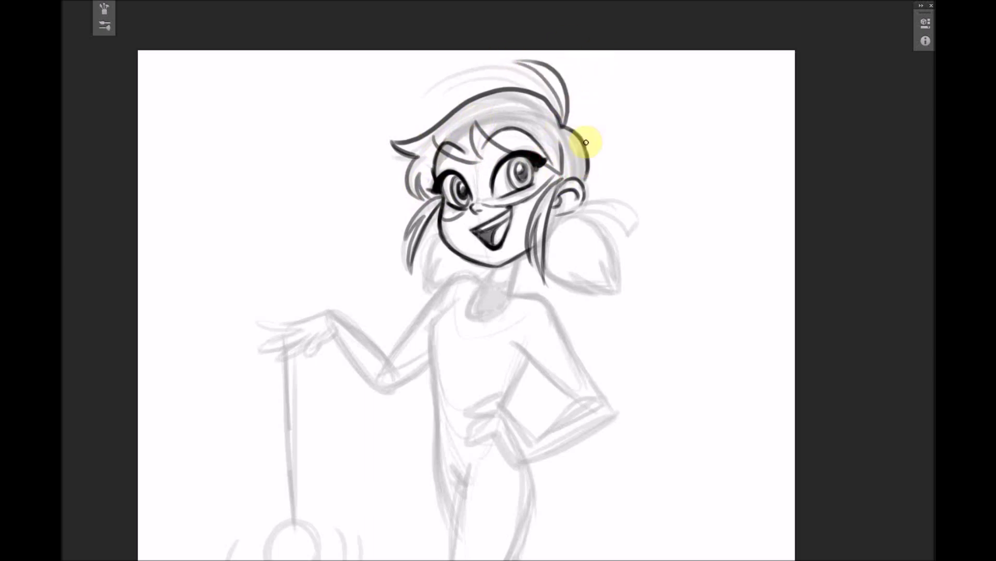
# - Draw the round earring and outline both pigtails with their loose strands
pyautogui.moveTo(553, 198); pyautogui.dragTo(557, 212)
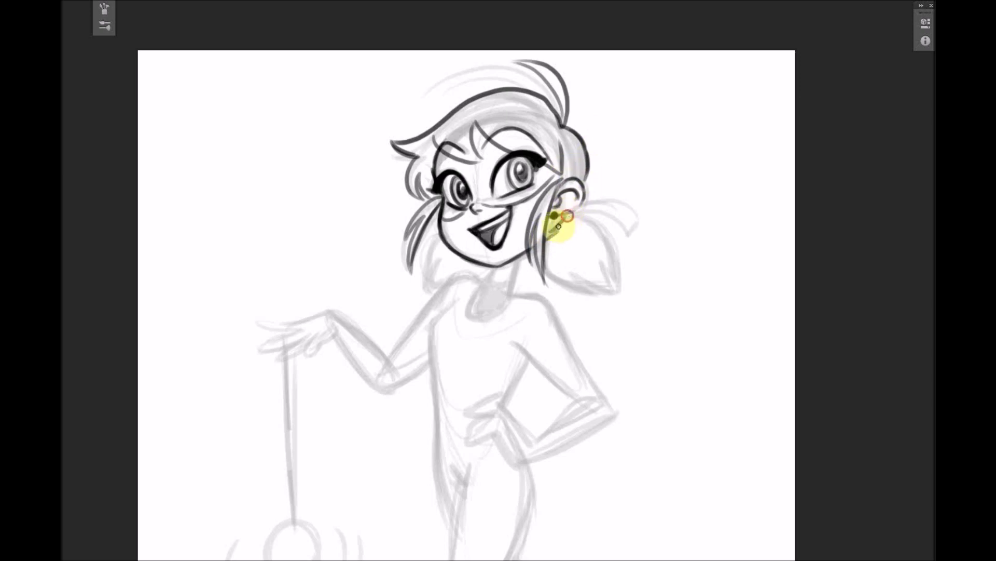
pyautogui.moveTo(567, 223)
pyautogui.mouseDown()
pyautogui.moveTo(543, 262)
pyautogui.moveTo(583, 267)
pyautogui.moveTo(592, 282)
pyautogui.moveTo(571, 214)
pyautogui.moveTo(629, 222)
pyautogui.moveTo(443, 226)
pyautogui.moveTo(496, 233)
pyautogui.mouseUp()
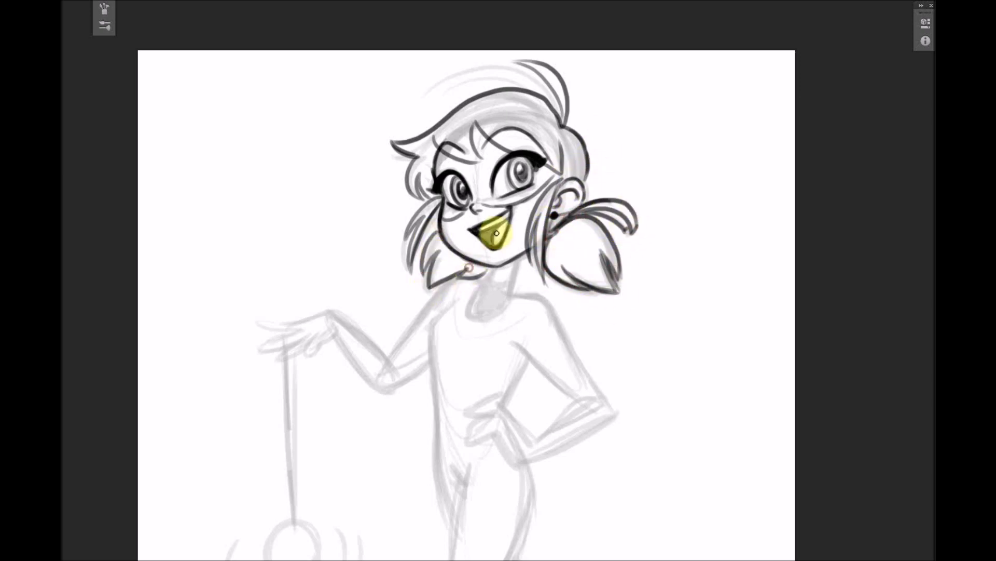
# - Draw the neck, both arms and the raised hand, and fill the collar area with dark grey
pyautogui.moveTo(482, 286)
pyautogui.mouseDown()
pyautogui.moveTo(550, 307)
pyautogui.moveTo(530, 351)
pyautogui.moveTo(583, 397)
pyautogui.moveTo(600, 396)
pyautogui.mouseUp()
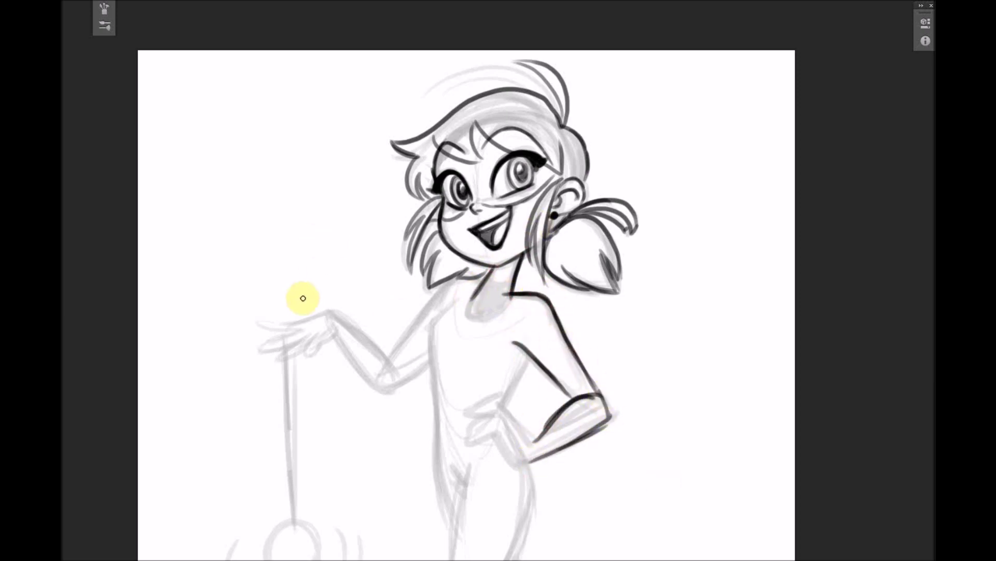
pyautogui.moveTo(270, 320)
pyautogui.mouseDown()
pyautogui.moveTo(337, 314)
pyautogui.moveTo(290, 345)
pyautogui.moveTo(316, 332)
pyautogui.mouseUp()
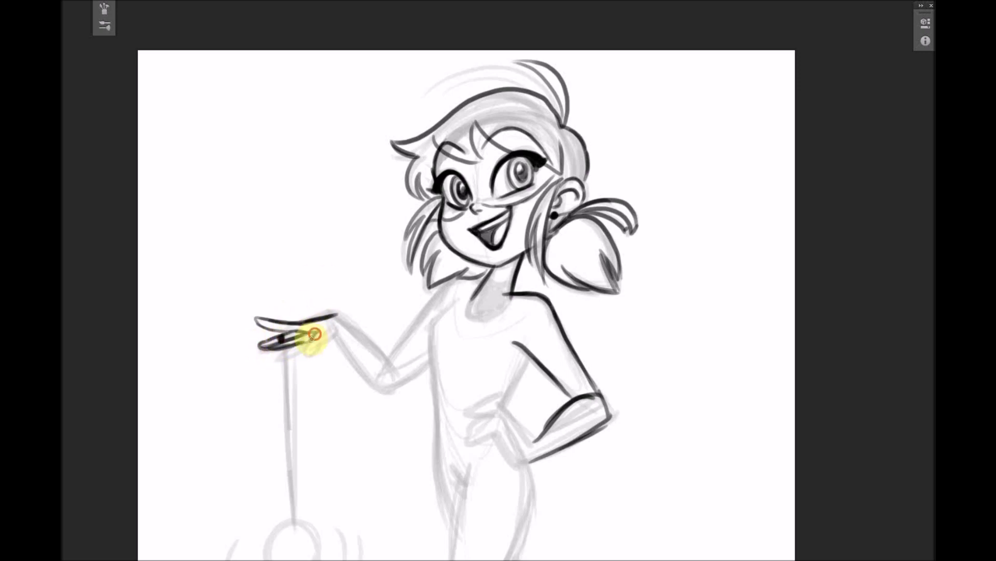
pyautogui.moveTo(321, 344)
pyautogui.mouseDown()
pyautogui.moveTo(345, 325)
pyautogui.moveTo(383, 394)
pyautogui.moveTo(403, 344)
pyautogui.moveTo(433, 360)
pyautogui.mouseUp()
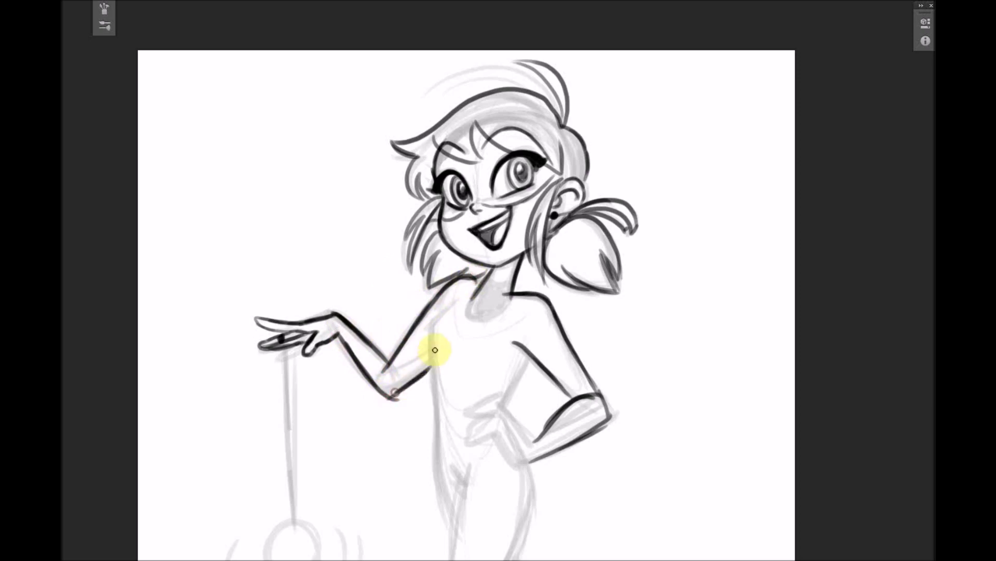
pyautogui.moveTo(478, 278); pyautogui.dragTo(524, 280)
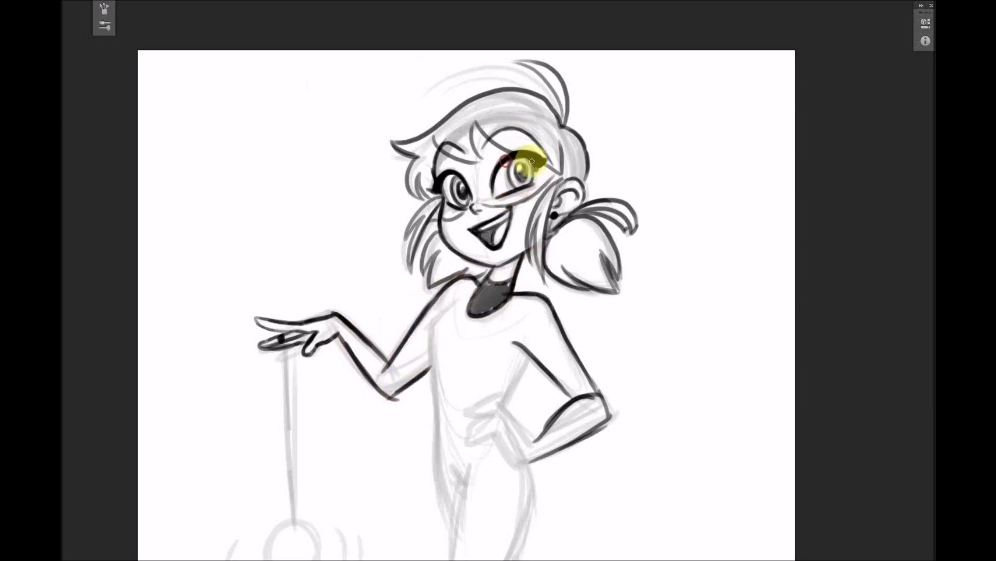
# - Lower the refined drawing's opacity to 70%
pyautogui.hotkey('ctrl', '-')
pyautogui.hotkey('ctrl', '-')
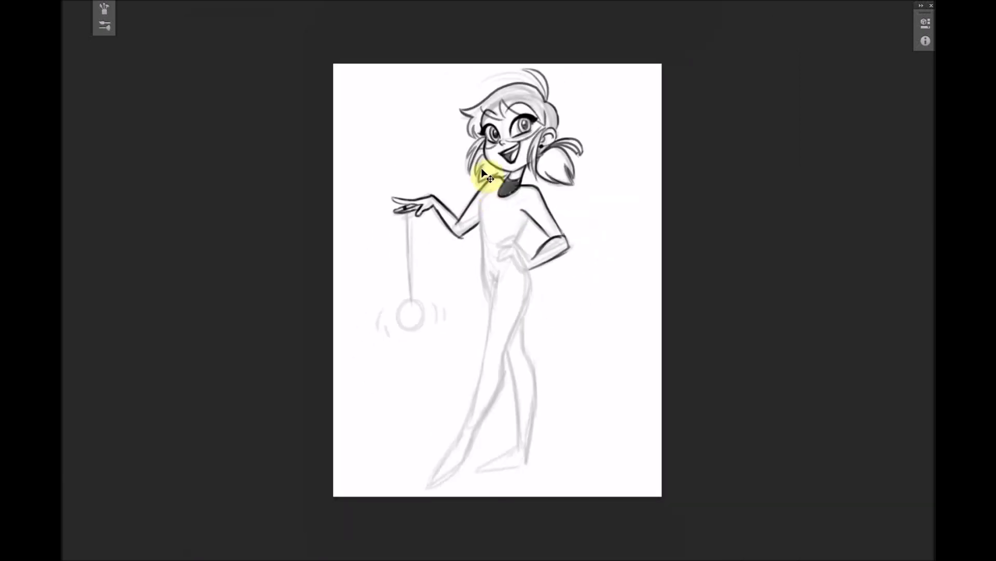
pyautogui.press('7')
pyautogui.hotkey('ctrl', 't')
pyautogui.press('Escape')
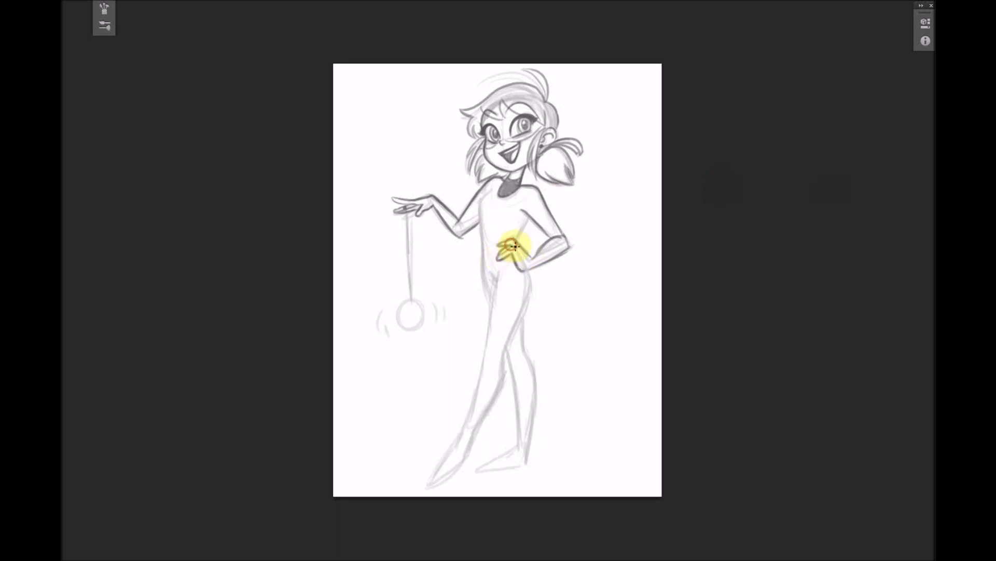
# - Draw clean contours for the forearm on the hip, the torso, both crossed legs and the pointed feet
pyautogui.moveTo(523, 270); pyautogui.dragTo(550, 261)
pyautogui.moveTo(528, 218); pyautogui.dragTo(518, 240)
pyautogui.moveTo(492, 191)
pyautogui.mouseDown()
pyautogui.moveTo(483, 236)
pyautogui.moveTo(527, 292)
pyautogui.moveTo(503, 360)
pyautogui.mouseUp()
pyautogui.moveTo(489, 271)
pyautogui.mouseDown()
pyautogui.moveTo(475, 434)
pyautogui.moveTo(463, 452)
pyautogui.moveTo(529, 338)
pyautogui.moveTo(531, 414)
pyautogui.moveTo(508, 452)
pyautogui.moveTo(477, 471)
pyautogui.mouseUp()
pyautogui.moveTo(477, 471); pyautogui.dragTo(526, 466)
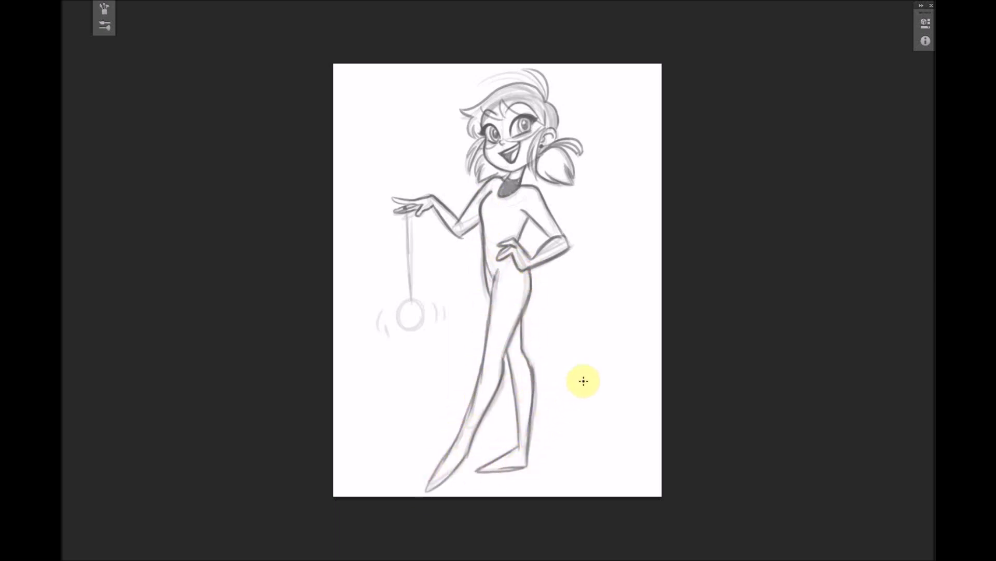
# - Add three short accent lines radiating from the fringe beside the head
pyautogui.moveTo(414, 113); pyautogui.dragTo(447, 120)
pyautogui.moveTo(421, 100); pyautogui.dragTo(451, 111)
pyautogui.moveTo(434, 87); pyautogui.dragTo(456, 101)
# - Draw the yo-yo's string, outline and spots, and redraw the motion marks on both sides of it
pyautogui.moveTo(408, 212); pyautogui.dragTo(410, 300)
pyautogui.moveTo(410, 302)
pyautogui.mouseDown()
pyautogui.moveTo(418, 318)
pyautogui.moveTo(401, 315)
pyautogui.mouseUp()
pyautogui.moveTo(404, 330); pyautogui.dragTo(408, 330)
pyautogui.moveTo(419, 320); pyautogui.dragTo(419, 325)
pyautogui.moveTo(430, 303); pyautogui.dragTo(440, 315)
pyautogui.moveTo(381, 313); pyautogui.dragTo(378, 330)
pyautogui.moveTo(384, 320); pyautogui.dragTo(386, 330)
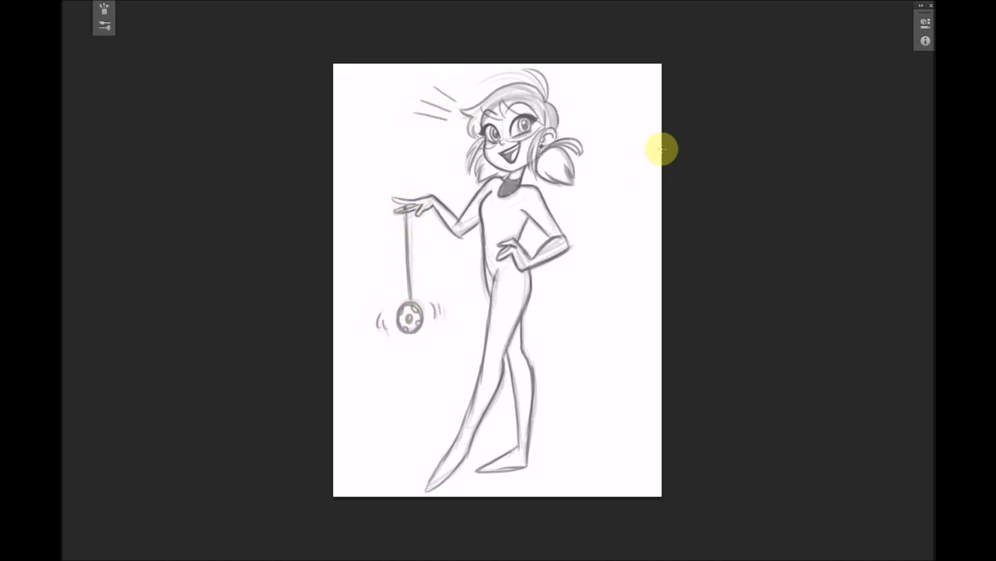
# - Distort the whole drawing so its upper part is slightly narrower, and scale it down a little
pyautogui.hotkey('ctrl', 't')
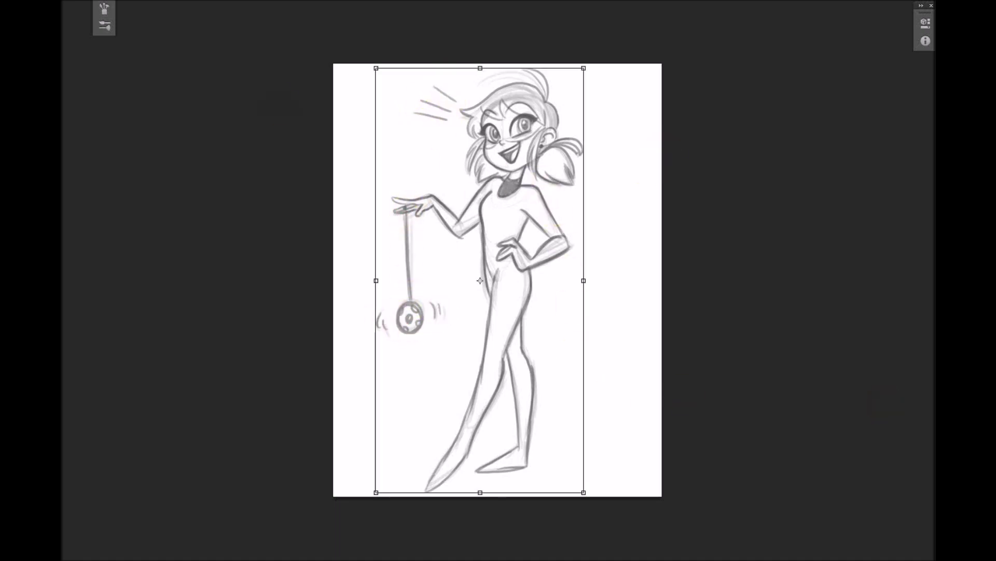
pyautogui.click(101, 0)
pyautogui.moveTo(79, 0)
pyautogui.moveTo(139, 186)
pyautogui.click(283, 228)
pyautogui.moveTo(583, 68); pyautogui.dragTo(574, 68)
pyautogui.moveTo(377, 68); pyautogui.dragTo(380, 68)
pyautogui.moveTo(571, 362); pyautogui.dragTo(571, 365)
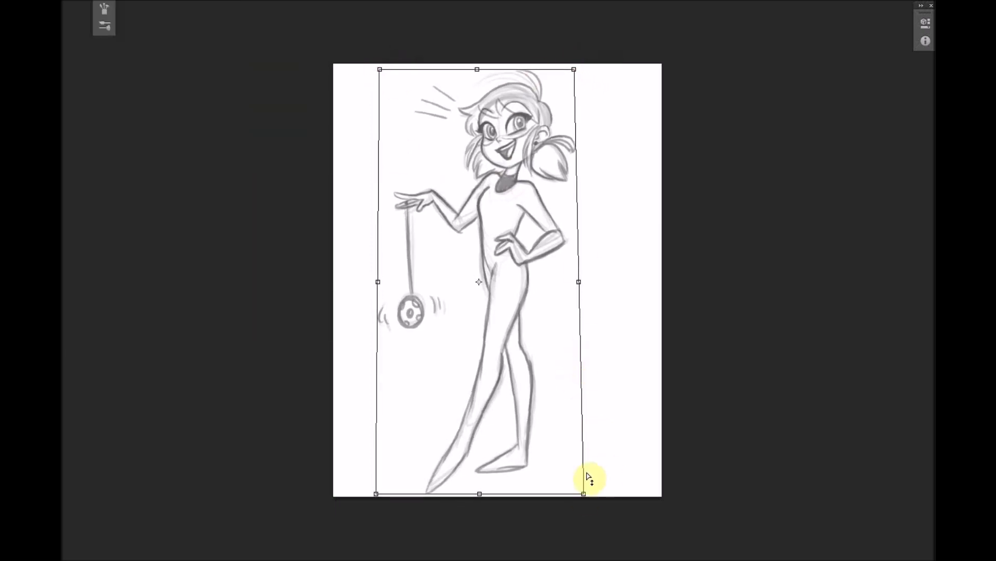
pyautogui.moveTo(584, 493); pyautogui.dragTo(567, 457)
pyautogui.press('Return')
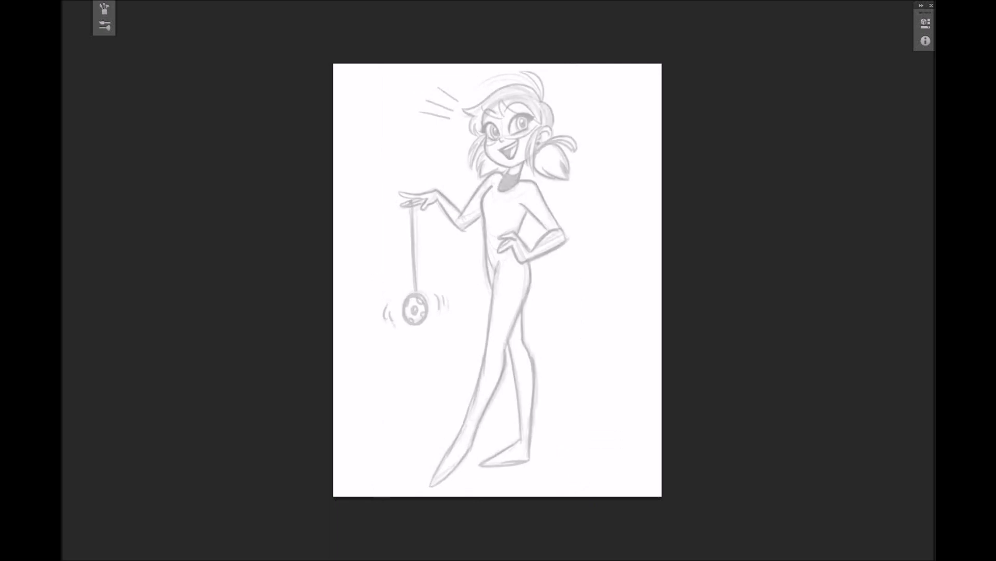
# - Turn off the Transfer option for the 5 px brush
pyautogui.press('F5')
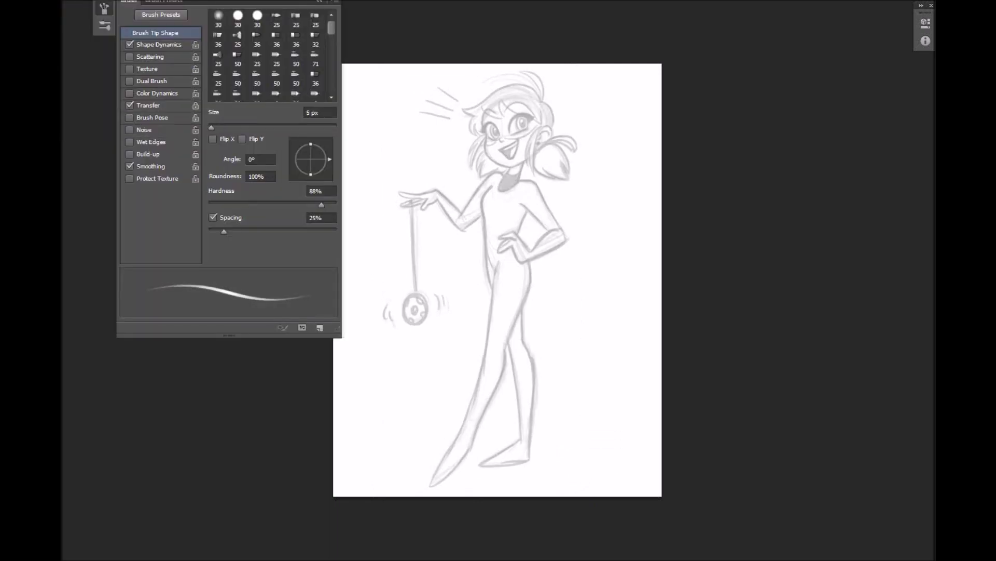
pyautogui.click(130, 105)
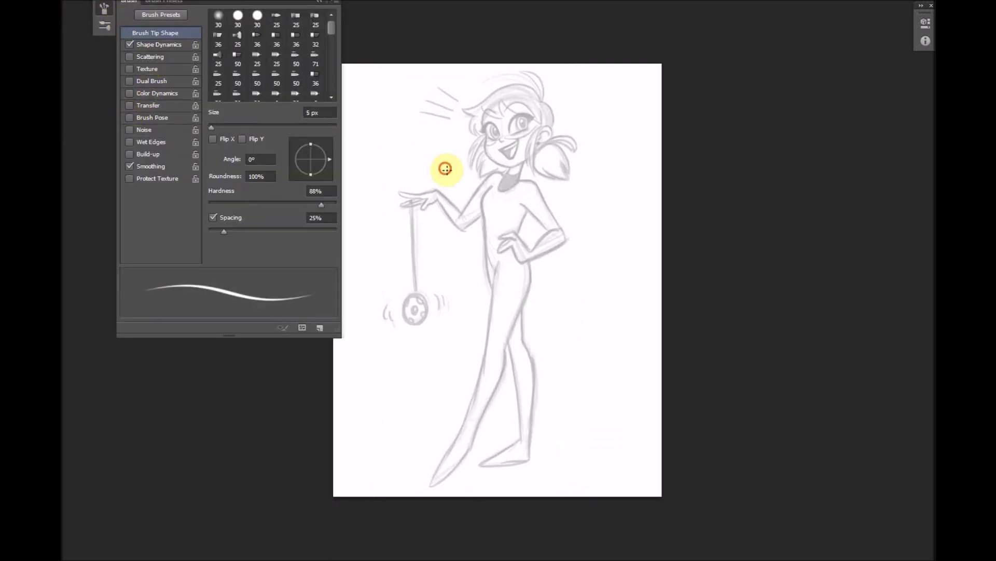
pyautogui.click(319, 2)
# - Ink the face outline from the left temple down the cheek and around the chin to the right jaw
pyautogui.hotkey('ctrl', '+')
pyautogui.hotkey('ctrl', '+')
pyautogui.hotkey('ctrl', '+')
pyautogui.hotkey('ctrl', '+')
pyautogui.moveTo(598, 207); pyautogui.dragTo(585, 449)
pyautogui.moveTo(591, 41); pyautogui.dragTo(548, 414)
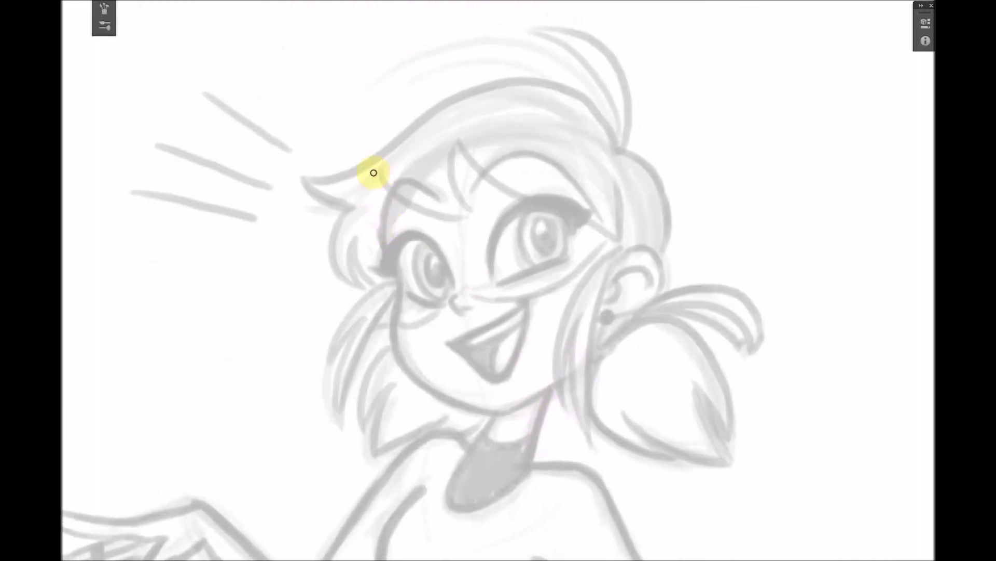
pyautogui.click(104, 8)
pyautogui.click(387, 242)
pyautogui.moveTo(387, 244); pyautogui.dragTo(390, 192)
pyautogui.moveTo(393, 339)
pyautogui.mouseDown()
pyautogui.moveTo(427, 387)
pyautogui.moveTo(503, 412)
pyautogui.moveTo(553, 386)
pyautogui.mouseUp()
# - Ink the long pointed hair lock hanging between the right cheek and the ear
pyautogui.moveTo(617, 243); pyautogui.dragTo(565, 413)
pyautogui.moveTo(564, 412); pyautogui.dragTo(592, 301)
pyautogui.hotkey('ctrl', 'z')
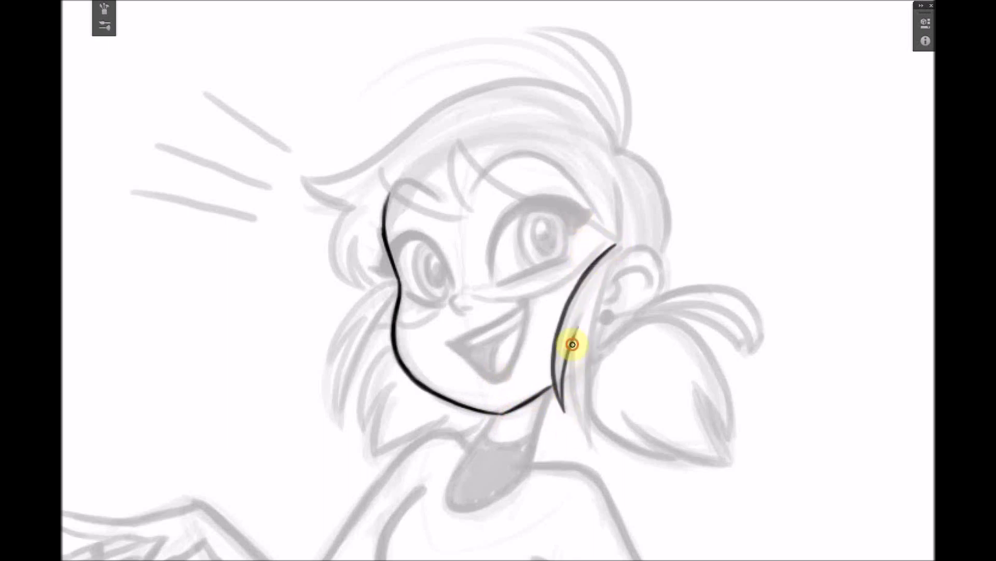
pyautogui.moveTo(564, 413); pyautogui.dragTo(576, 331)
pyautogui.moveTo(572, 343); pyautogui.dragTo(594, 447)
pyautogui.moveTo(594, 448); pyautogui.dragTo(626, 238)
# - Ink the pointed hair lock hanging beside the left cheek
pyautogui.moveTo(399, 282); pyautogui.dragTo(333, 369)
pyautogui.moveTo(332, 369)
pyautogui.mouseDown()
pyautogui.moveTo(374, 308)
pyautogui.moveTo(346, 430)
pyautogui.mouseUp()
pyautogui.moveTo(347, 429)
pyautogui.mouseDown()
pyautogui.moveTo(398, 295)
pyautogui.moveTo(362, 368)
pyautogui.moveTo(394, 320)
pyautogui.mouseUp()
pyautogui.hotkey('ctrl', 'z')
# - Ink the left eye with a thick upper lash, side lashes, lower lid, iris and pupil
pyautogui.moveTo(400, 259); pyautogui.dragTo(411, 293)
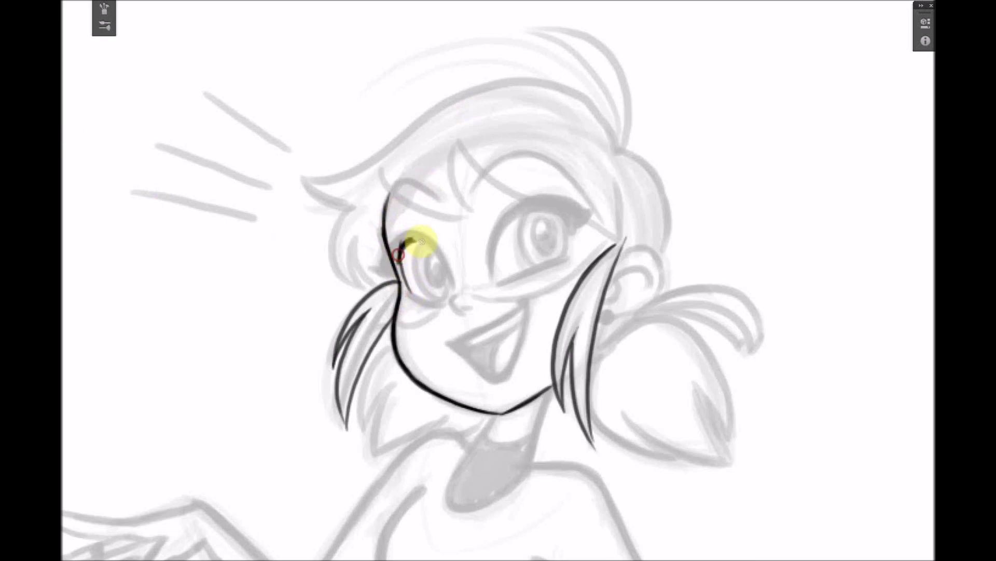
pyautogui.moveTo(371, 254); pyautogui.dragTo(366, 252)
pyautogui.moveTo(397, 263)
pyautogui.mouseDown()
pyautogui.moveTo(375, 259)
pyautogui.moveTo(418, 235)
pyautogui.moveTo(455, 282)
pyautogui.moveTo(406, 290)
pyautogui.mouseUp()
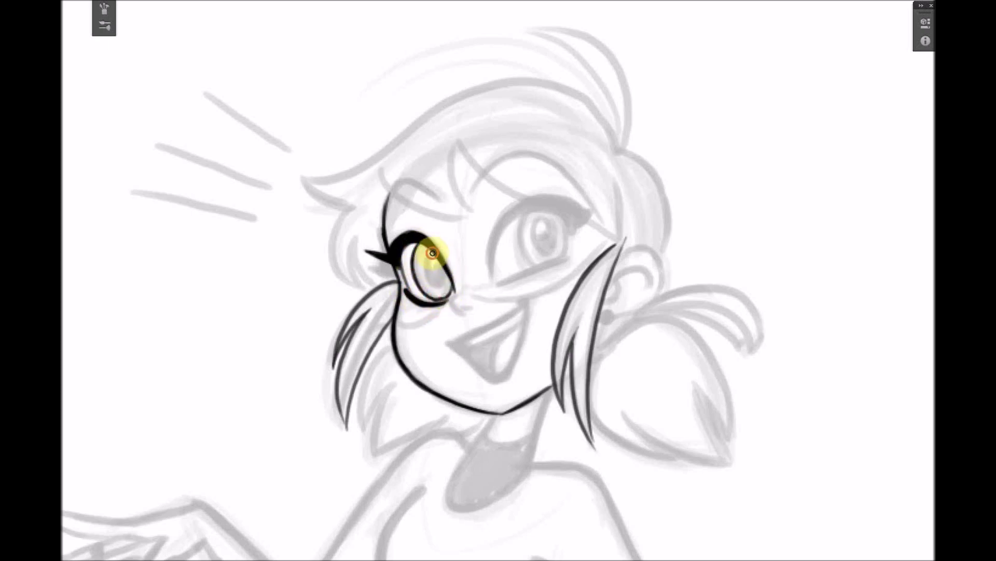
pyautogui.moveTo(398, 240)
pyautogui.mouseDown()
pyautogui.moveTo(427, 233)
pyautogui.moveTo(420, 227)
pyautogui.moveTo(493, 285)
pyautogui.moveTo(516, 228)
pyautogui.moveTo(499, 241)
pyautogui.moveTo(522, 204)
pyautogui.moveTo(503, 227)
pyautogui.mouseUp()
# - Ink the right eye's thick upper lash with its outer flick and the slanted lower lid
pyautogui.moveTo(503, 229)
pyautogui.mouseDown()
pyautogui.moveTo(538, 203)
pyautogui.moveTo(569, 217)
pyautogui.mouseUp()
pyautogui.moveTo(494, 251)
pyautogui.mouseDown()
pyautogui.moveTo(532, 208)
pyautogui.moveTo(572, 214)
pyautogui.mouseUp()
pyautogui.moveTo(542, 205)
pyautogui.mouseDown()
pyautogui.moveTo(534, 210)
pyautogui.moveTo(575, 218)
pyautogui.mouseUp()
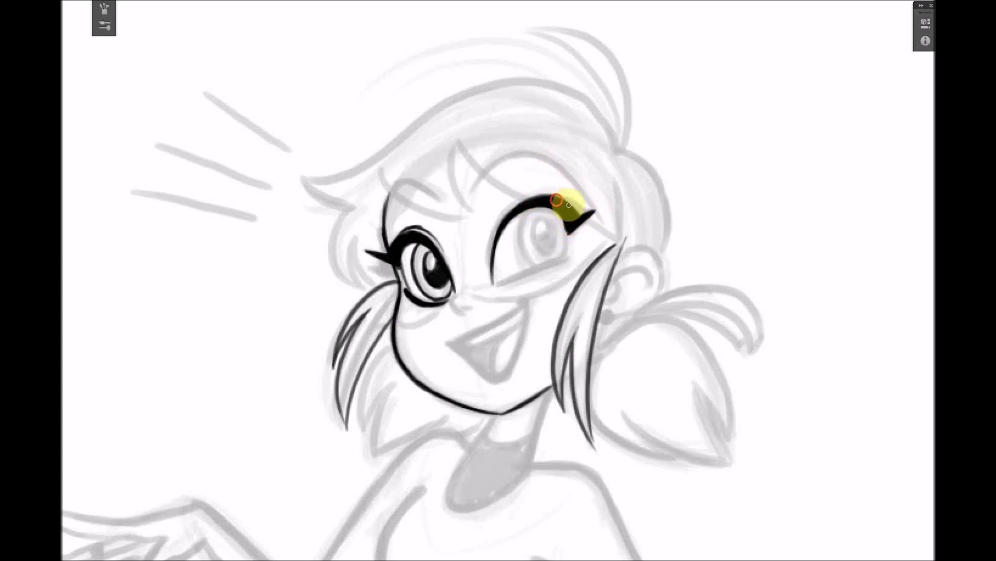
pyautogui.moveTo(492, 287); pyautogui.dragTo(504, 280)
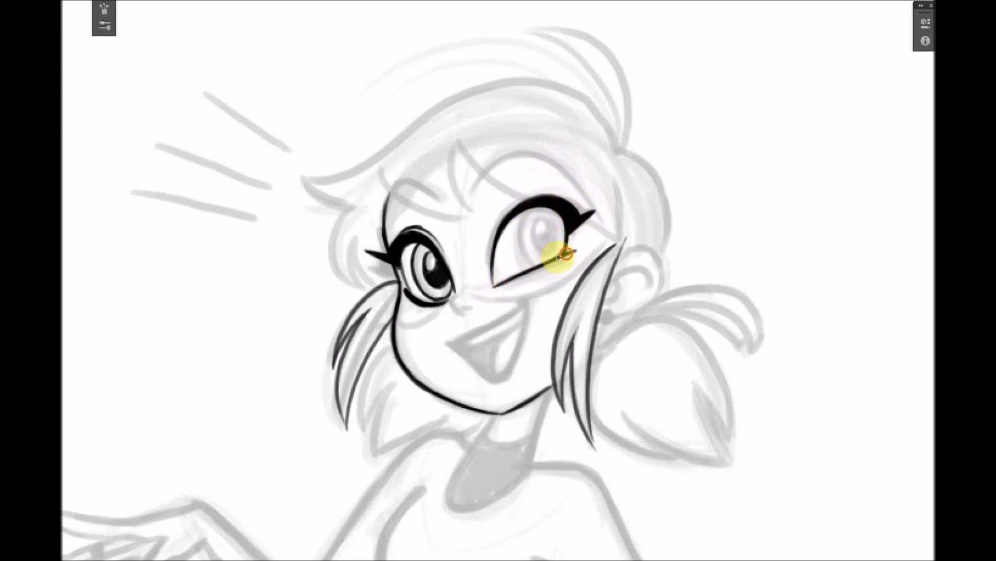
# - Draw an iris, pupil and highlight in the right eye and adjust their placement with Free Transform
pyautogui.moveTo(522, 238)
pyautogui.mouseDown()
pyautogui.moveTo(546, 210)
pyautogui.moveTo(536, 253)
pyautogui.moveTo(554, 257)
pyautogui.moveTo(549, 220)
pyautogui.moveTo(555, 227)
pyautogui.moveTo(537, 246)
pyautogui.moveTo(547, 256)
pyautogui.moveTo(551, 228)
pyautogui.moveTo(555, 245)
pyautogui.moveTo(539, 250)
pyautogui.moveTo(563, 241)
pyautogui.moveTo(548, 263)
pyautogui.moveTo(555, 217)
pyautogui.mouseUp()
pyautogui.hotkey('ctrl', 't')
pyautogui.moveTo(557, 252); pyautogui.dragTo(569, 234)
pyautogui.moveTo(560, 248); pyautogui.dragTo(556, 251)
pyautogui.press('Return')
pyautogui.hotkey('ctrl', 'd')
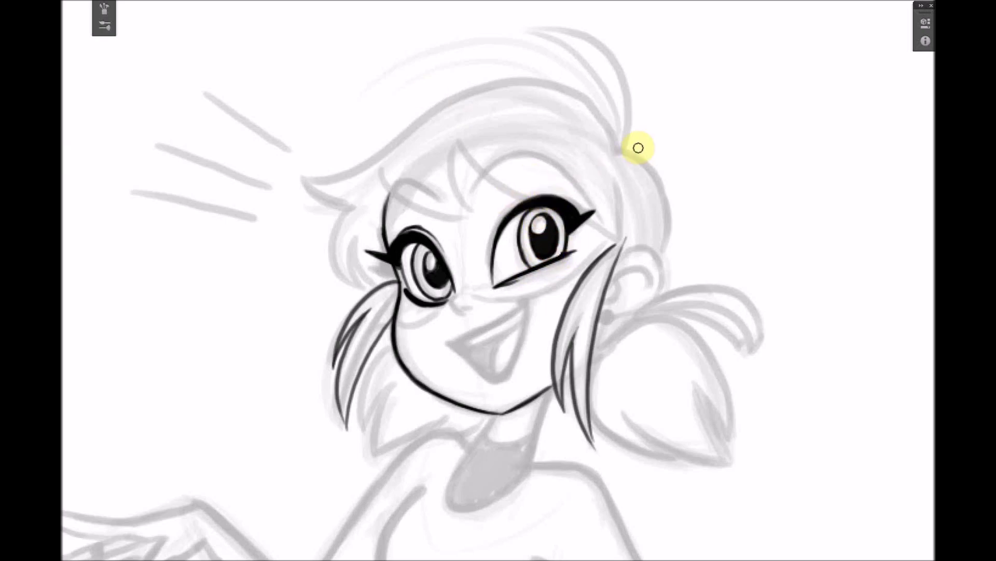
# - Redraw the right eye's iris and pupil, and ink the small nose
pyautogui.hotkey('ctrl', '0')
pyautogui.hotkey('ctrl', '+')
pyautogui.hotkey('ctrl', '+')
pyautogui.hotkey('ctrl', '+')
pyautogui.moveTo(641, 218); pyautogui.dragTo(605, 433)
pyautogui.moveTo(664, 78); pyautogui.dragTo(586, 402)
pyautogui.moveTo(443, 194); pyautogui.dragTo(472, 194)
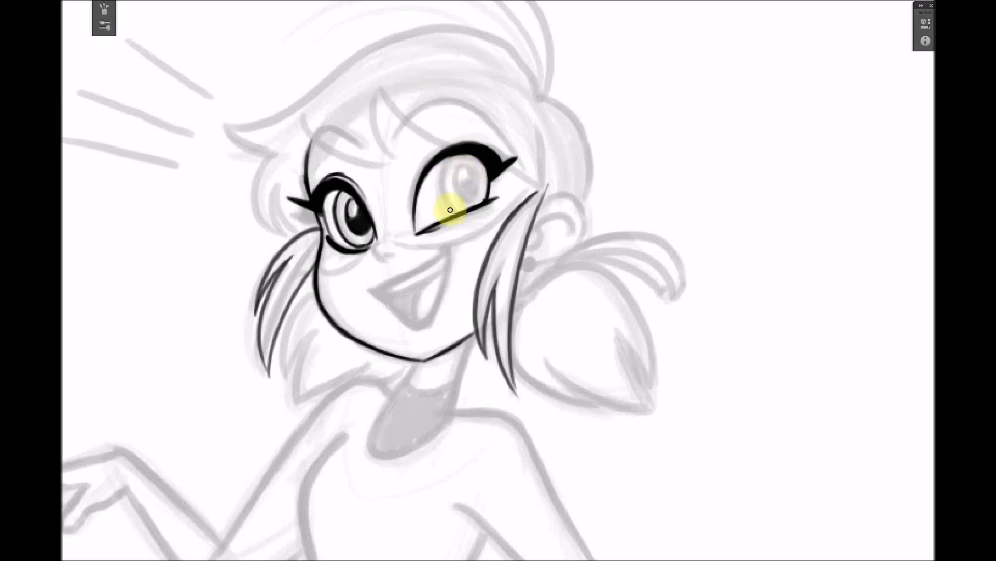
pyautogui.moveTo(445, 205)
pyautogui.mouseDown()
pyautogui.moveTo(455, 159)
pyautogui.moveTo(479, 158)
pyautogui.moveTo(487, 175)
pyautogui.moveTo(461, 181)
pyautogui.moveTo(462, 167)
pyautogui.moveTo(461, 199)
pyautogui.moveTo(480, 192)
pyautogui.moveTo(456, 182)
pyautogui.moveTo(463, 167)
pyautogui.moveTo(479, 189)
pyautogui.moveTo(463, 167)
pyautogui.moveTo(468, 199)
pyautogui.moveTo(473, 160)
pyautogui.moveTo(457, 189)
pyautogui.moveTo(475, 196)
pyautogui.moveTo(469, 174)
pyautogui.mouseUp()
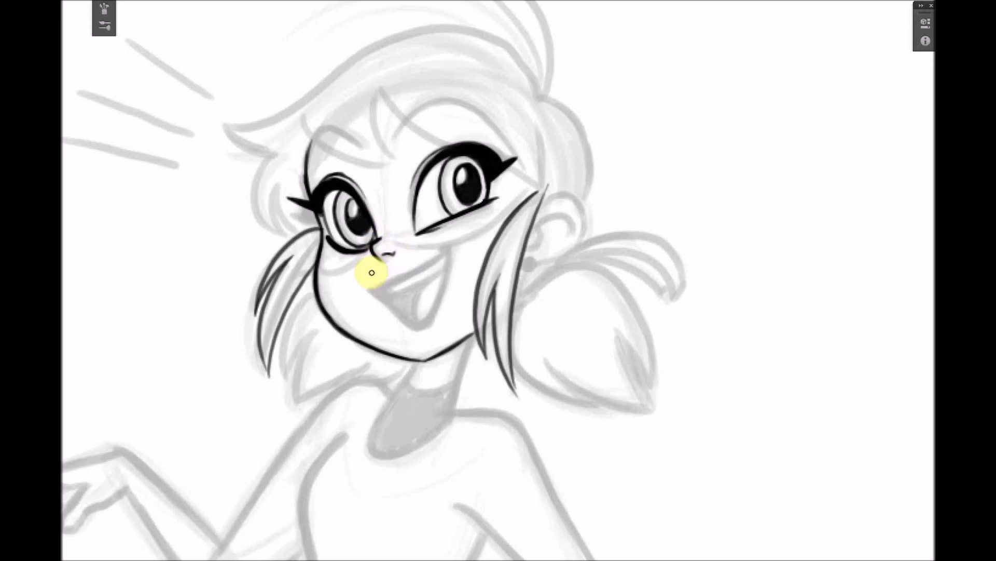
# - Ink the open mouth with teeth and tongue, and fill a black oval spot between the eyes
pyautogui.moveTo(411, 270)
pyautogui.mouseDown()
pyautogui.moveTo(376, 289)
pyautogui.moveTo(406, 319)
pyautogui.moveTo(434, 285)
pyautogui.moveTo(422, 318)
pyautogui.moveTo(383, 289)
pyautogui.moveTo(446, 264)
pyautogui.mouseUp()
pyautogui.moveTo(417, 317); pyautogui.dragTo(444, 278)
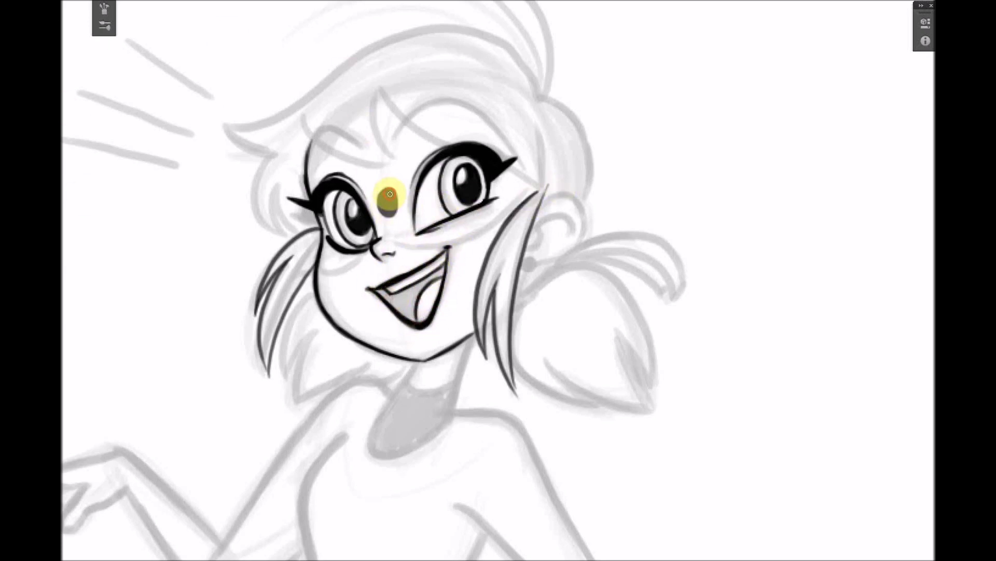
pyautogui.moveTo(389, 197); pyautogui.dragTo(390, 207)
# - Ink the fringe, the swept top outline of the hair and the locks beside the left temple
pyautogui.moveTo(303, 118); pyautogui.dragTo(389, 164)
pyautogui.moveTo(389, 161)
pyautogui.mouseDown()
pyautogui.moveTo(376, 102)
pyautogui.moveTo(442, 141)
pyautogui.moveTo(550, 184)
pyautogui.mouseUp()
pyautogui.moveTo(551, 186)
pyautogui.mouseDown()
pyautogui.moveTo(527, 198)
pyautogui.moveTo(544, 185)
pyautogui.mouseUp()
pyautogui.moveTo(226, 124)
pyautogui.mouseDown()
pyautogui.moveTo(354, 62)
pyautogui.moveTo(542, 98)
pyautogui.mouseUp()
pyautogui.moveTo(543, 216); pyautogui.dragTo(575, 328)
pyautogui.hotkey('ctrl', 'z')
pyautogui.moveTo(258, 237)
pyautogui.mouseDown()
pyautogui.moveTo(369, 186)
pyautogui.moveTo(544, 160)
pyautogui.moveTo(571, 205)
pyautogui.mouseUp()
pyautogui.moveTo(301, 263); pyautogui.dragTo(308, 347)
pyautogui.moveTo(339, 253); pyautogui.dragTo(321, 335)
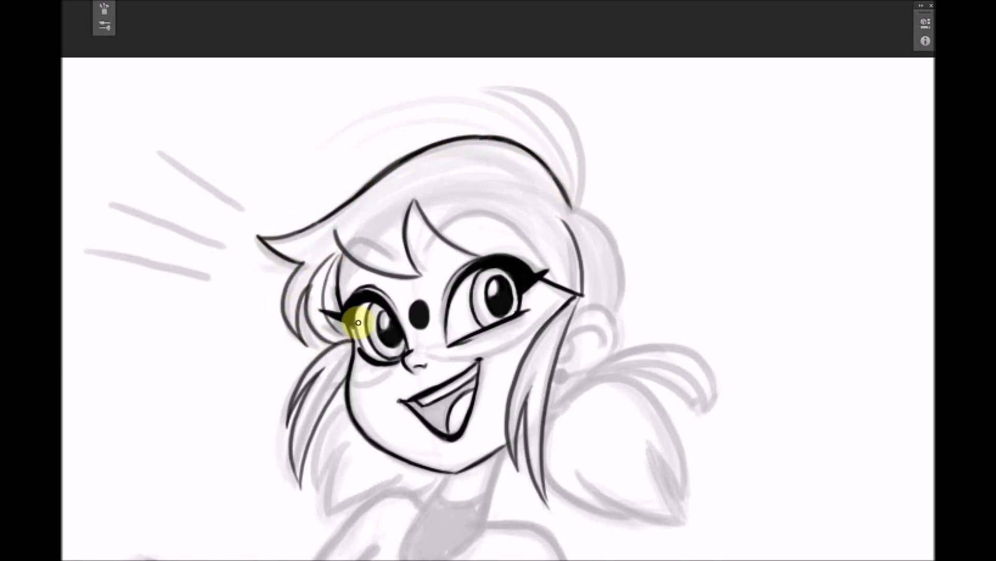
# - Ink the ear with its round earring and the outline of the hair at the back of the head
pyautogui.moveTo(641, 413); pyautogui.dragTo(595, 331)
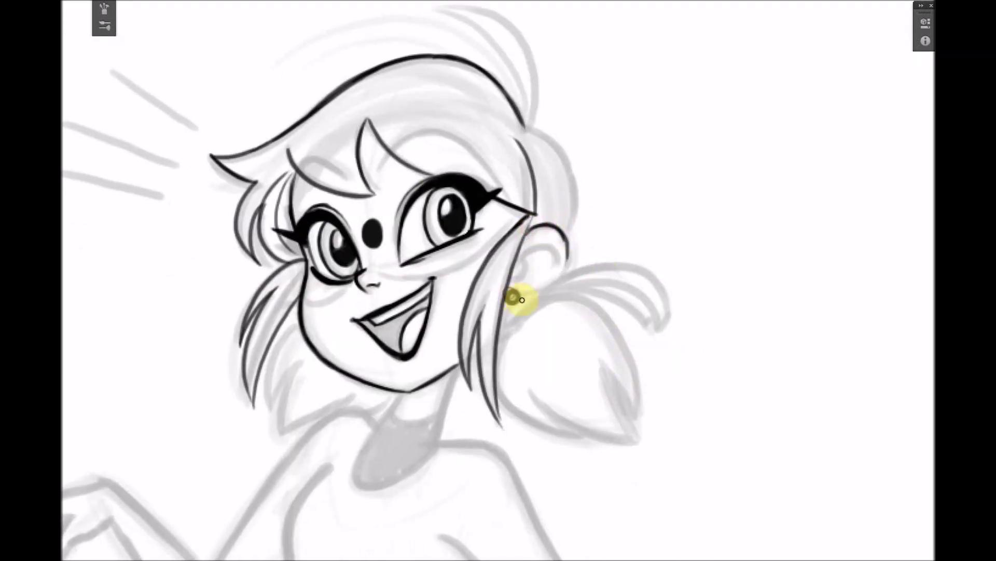
pyautogui.moveTo(528, 128)
pyautogui.mouseDown()
pyautogui.moveTo(568, 167)
pyautogui.moveTo(574, 220)
pyautogui.mouseUp()
pyautogui.moveTo(575, 213); pyautogui.dragTo(568, 259)
# - Ink the left pigtail with its jagged, pointed ends
pyautogui.moveTo(299, 326); pyautogui.dragTo(270, 410)
pyautogui.moveTo(270, 409)
pyautogui.mouseDown()
pyautogui.moveTo(299, 360)
pyautogui.moveTo(282, 433)
pyautogui.mouseUp()
pyautogui.moveTo(282, 434); pyautogui.dragTo(343, 401)
# - Ink the full lower part of the right pigtail with its pointed tips and inner strand lines
pyautogui.moveTo(501, 344); pyautogui.dragTo(524, 334)
pyautogui.moveTo(506, 331)
pyautogui.mouseDown()
pyautogui.moveTo(550, 292)
pyautogui.moveTo(634, 402)
pyautogui.mouseUp()
pyautogui.hotkey('ctrl', 'z')
pyautogui.moveTo(544, 296); pyautogui.dragTo(639, 402)
pyautogui.moveTo(497, 385); pyautogui.dragTo(572, 431)
pyautogui.moveTo(571, 431); pyautogui.dragTo(525, 382)
pyautogui.moveTo(525, 380); pyautogui.dragTo(625, 436)
pyautogui.hotkey('ctrl', 'z')
pyautogui.moveTo(593, 353); pyautogui.dragTo(635, 407)
# - Ink the curved loose strands fanning out above the right pigtail
pyautogui.moveTo(562, 281)
pyautogui.mouseDown()
pyautogui.moveTo(672, 310)
pyautogui.moveTo(658, 333)
pyautogui.mouseUp()
pyautogui.moveTo(672, 310); pyautogui.dragTo(660, 336)
pyautogui.moveTo(548, 294); pyautogui.dragTo(636, 332)
pyautogui.moveTo(650, 327); pyautogui.dragTo(642, 331)
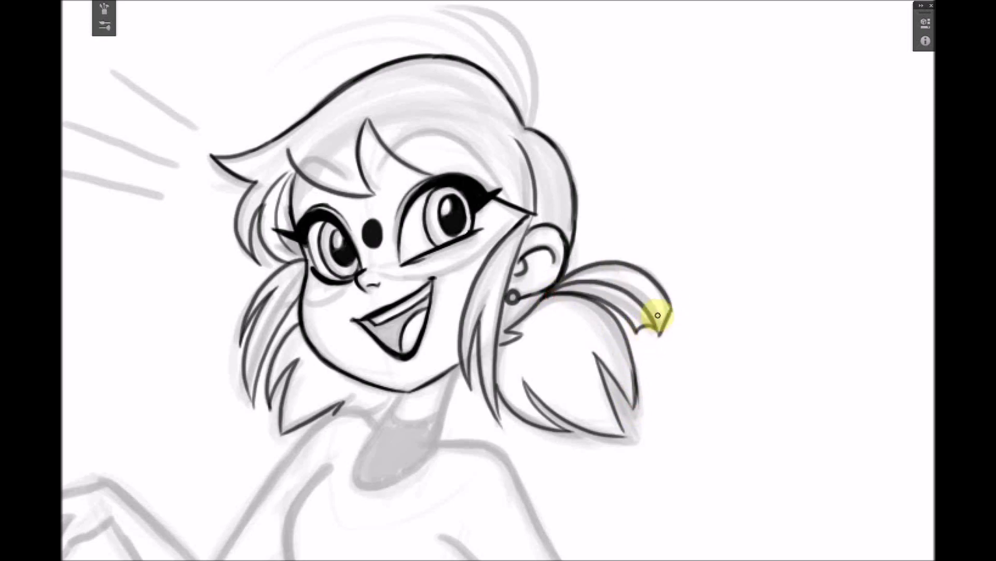
# - Select the right eye's iris and pupil and delete them
pyautogui.hotkey('ctrl', '-')
pyautogui.hotkey('ctrl', '0')
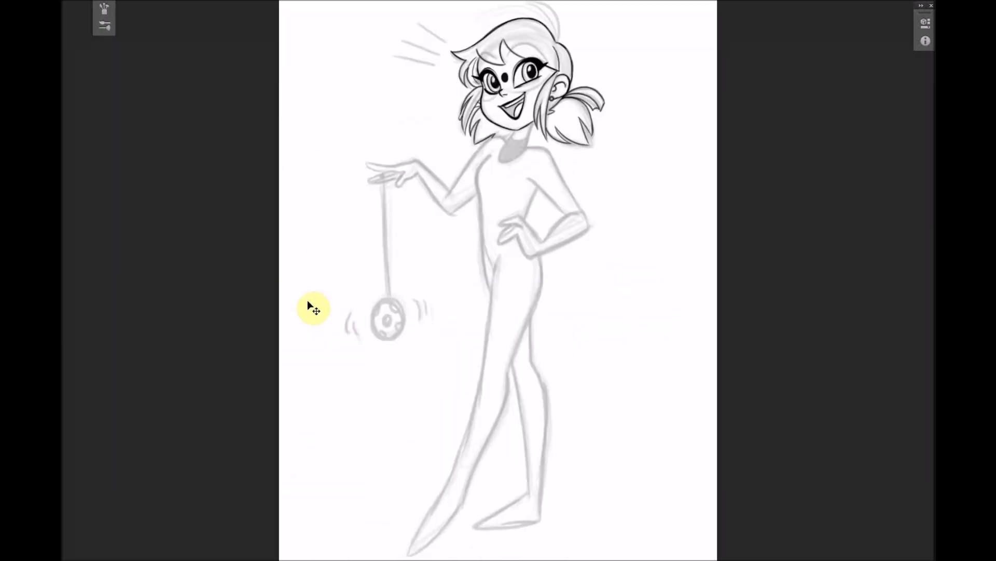
pyautogui.hotkey('ctrl', '+')
pyautogui.moveTo(618, 333); pyautogui.dragTo(603, 454)
pyautogui.hotkey('ctrl', '+')
pyautogui.hotkey('ctrl', '+')
pyautogui.moveTo(630, 231); pyautogui.dragTo(557, 349)
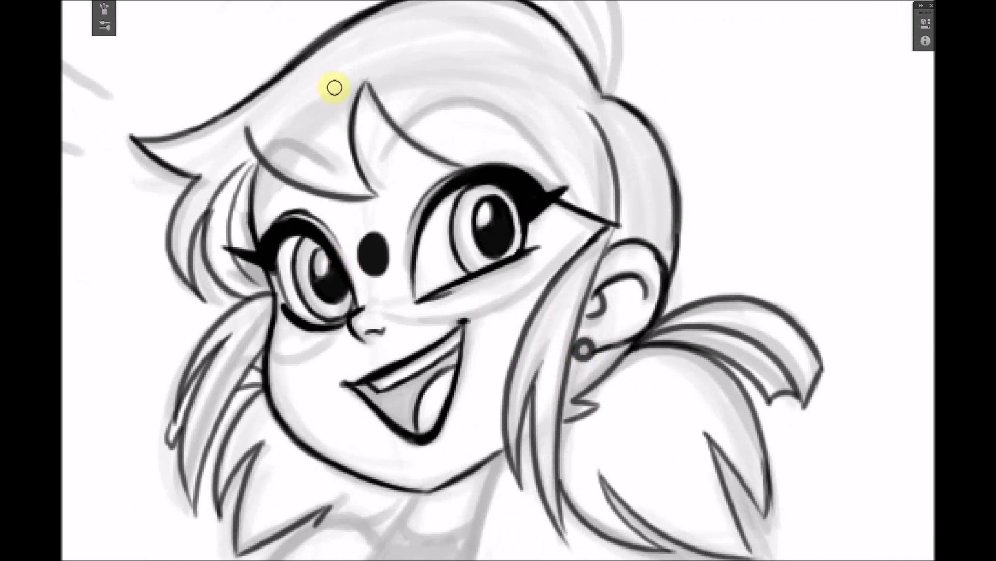
pyautogui.click(321, 290)
pyautogui.moveTo(481, 188)
pyautogui.mouseDown()
pyautogui.moveTo(485, 267)
pyautogui.moveTo(443, 215)
pyautogui.mouseUp()
pyautogui.press('Delete')
# - Copy the left eye's iris into the right eye with Free Transform and patch its missing parts
pyautogui.moveTo(299, 240)
pyautogui.mouseDown()
pyautogui.moveTo(322, 250)
pyautogui.moveTo(352, 299)
pyautogui.moveTo(341, 322)
pyautogui.moveTo(299, 239)
pyautogui.mouseUp()
pyautogui.hotkey('ctrl', 'j')
pyautogui.hotkey('ctrl', 't')
pyautogui.moveTo(340, 297)
pyautogui.mouseDown()
pyautogui.moveTo(497, 251)
pyautogui.moveTo(537, 254)
pyautogui.moveTo(538, 245)
pyautogui.mouseUp()
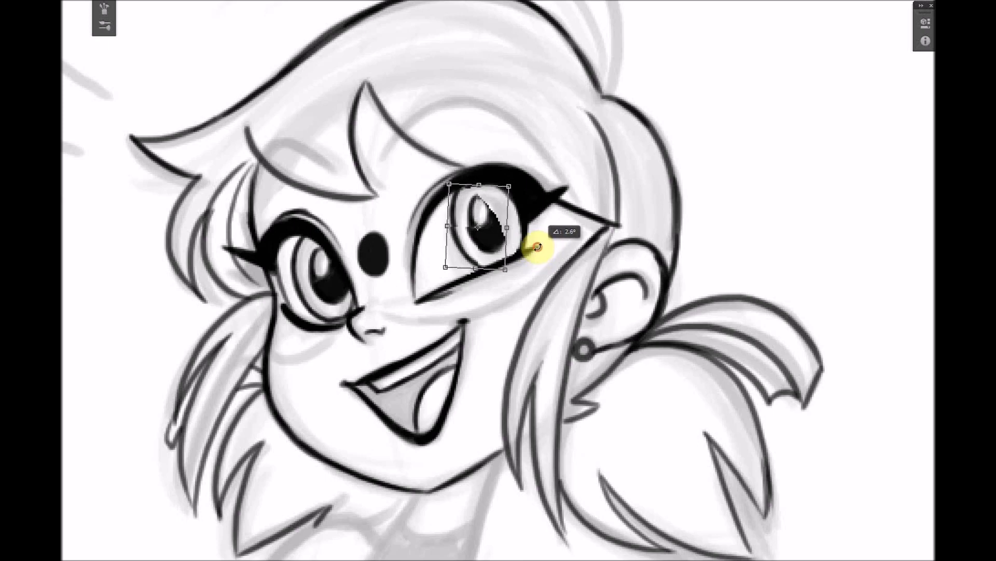
pyautogui.press('Escape')
pyautogui.hotkey('ctrl', 't')
pyautogui.moveTo(337, 300); pyautogui.dragTo(496, 253)
pyautogui.press('Return')
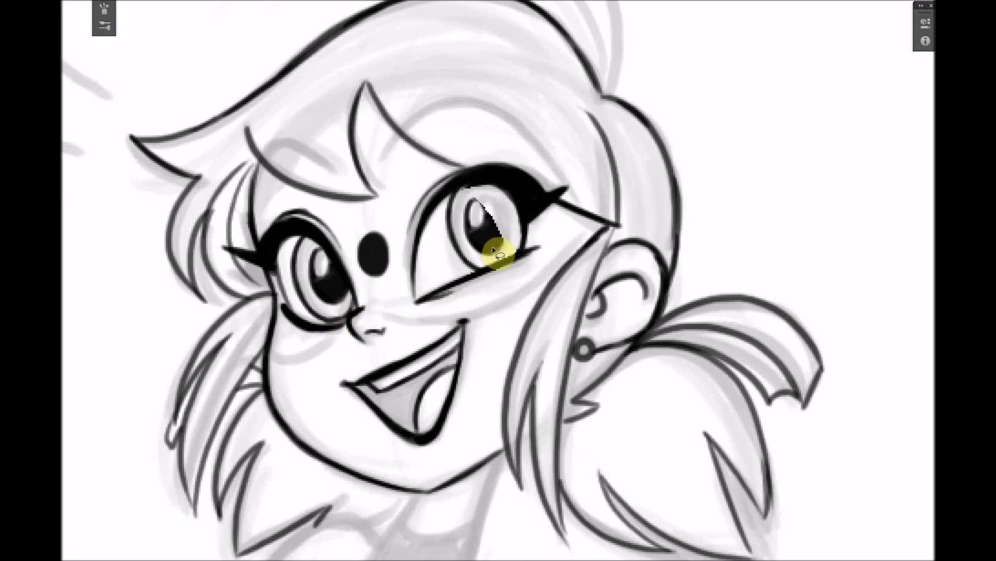
pyautogui.moveTo(498, 203)
pyautogui.mouseDown()
pyautogui.moveTo(492, 223)
pyautogui.moveTo(470, 192)
pyautogui.mouseUp()
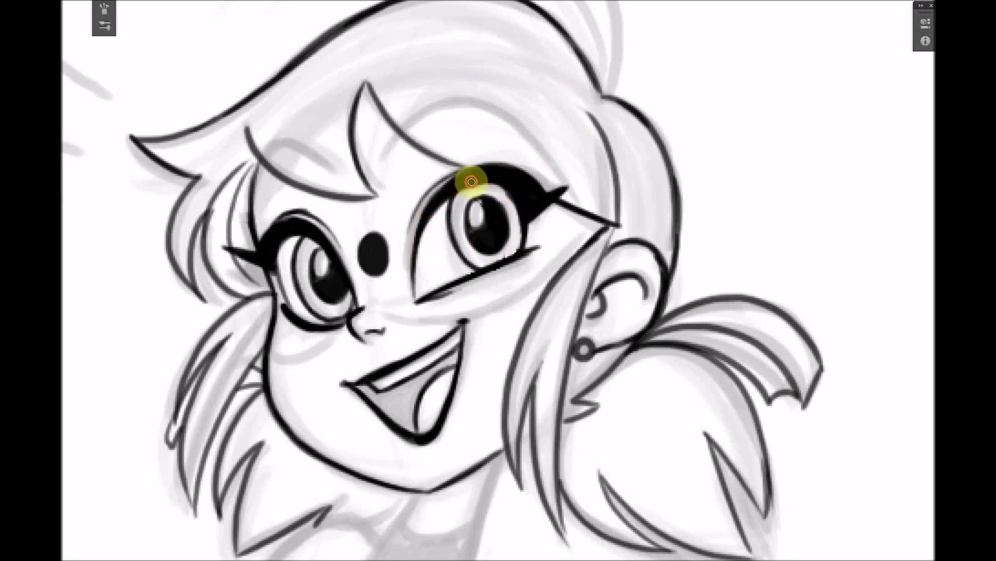
# - Remove the inked iris and pupil from both eyes, leaving the lash and lid lines
pyautogui.hotkey('ctrl', '-')
pyautogui.hotkey('ctrl', '-')
pyautogui.hotkey('ctrl', '+')
pyautogui.hotkey('ctrl', '+')
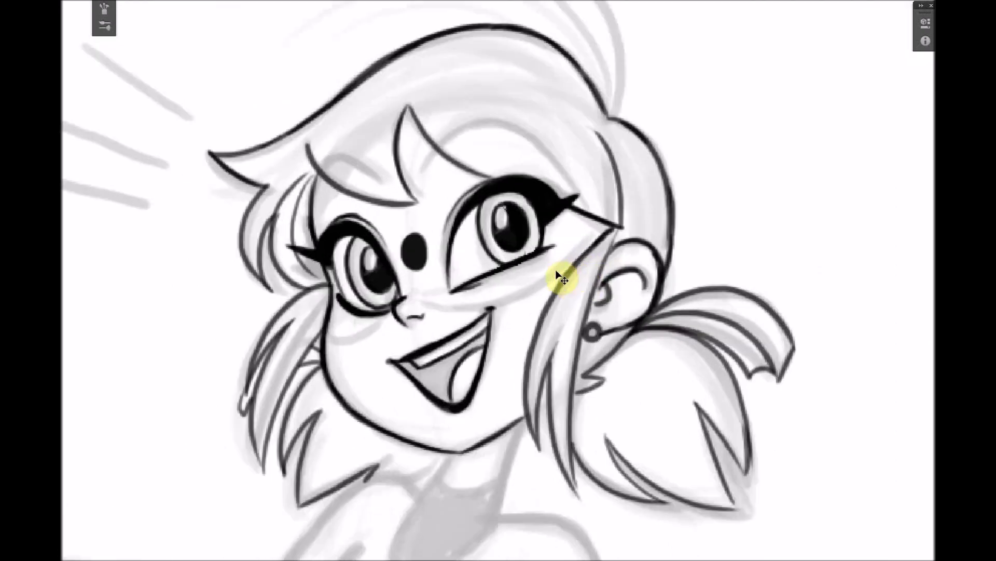
pyautogui.moveTo(509, 196)
pyautogui.mouseDown()
pyautogui.moveTo(493, 229)
pyautogui.moveTo(478, 223)
pyautogui.moveTo(469, 187)
pyautogui.mouseUp()
pyautogui.moveTo(358, 260)
pyautogui.mouseDown()
pyautogui.moveTo(337, 285)
pyautogui.moveTo(320, 270)
pyautogui.mouseUp()
pyautogui.moveTo(354, 302); pyautogui.dragTo(372, 280)
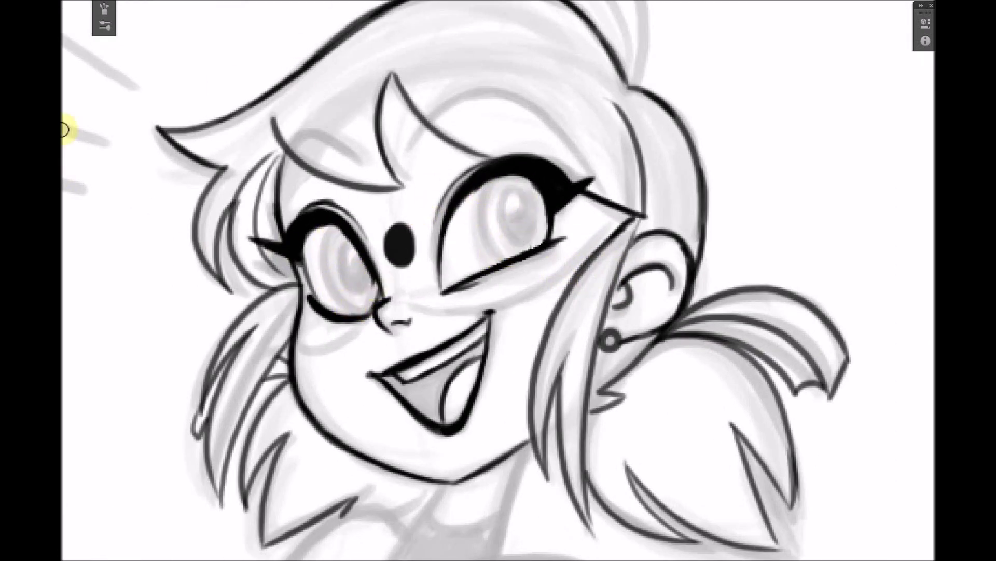
# - Draw a new iris outline and a filled black pupil in each eye
pyautogui.moveTo(321, 244)
pyautogui.mouseDown()
pyautogui.moveTo(356, 267)
pyautogui.moveTo(319, 249)
pyautogui.mouseUp()
pyautogui.moveTo(474, 223)
pyautogui.mouseDown()
pyautogui.moveTo(507, 164)
pyautogui.moveTo(534, 227)
pyautogui.moveTo(512, 205)
pyautogui.moveTo(521, 228)
pyautogui.mouseUp()
pyautogui.moveTo(347, 254)
pyautogui.mouseDown()
pyautogui.moveTo(344, 289)
pyautogui.moveTo(336, 245)
pyautogui.mouseUp()
pyautogui.moveTo(511, 205); pyautogui.dragTo(516, 225)
pyautogui.moveTo(347, 245)
pyautogui.mouseDown()
pyautogui.moveTo(356, 283)
pyautogui.moveTo(348, 268)
pyautogui.mouseUp()
# - Add a light oval highlight to each pupil and refine its outline
pyautogui.click(503, 204)
pyautogui.click(342, 252)
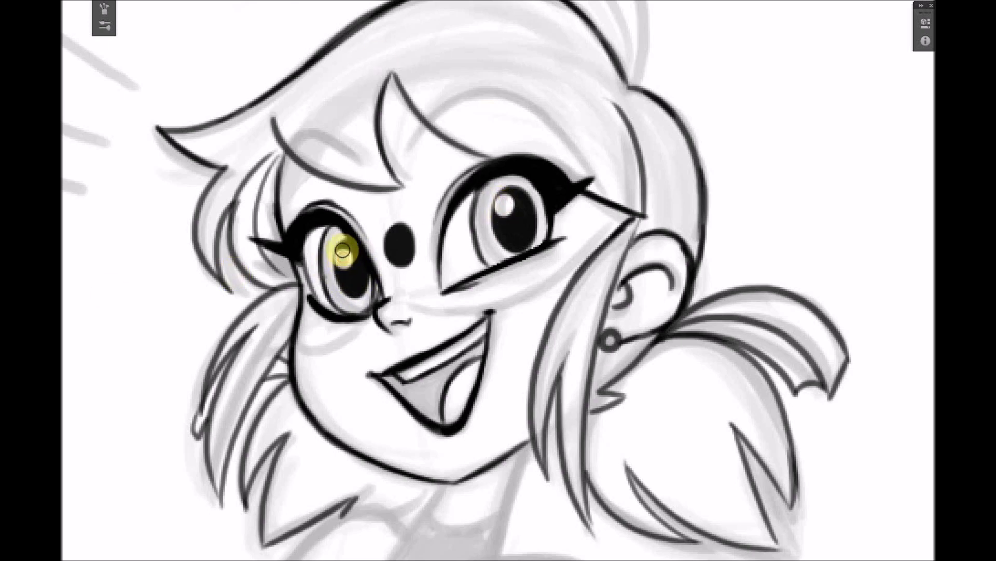
pyautogui.click(502, 210)
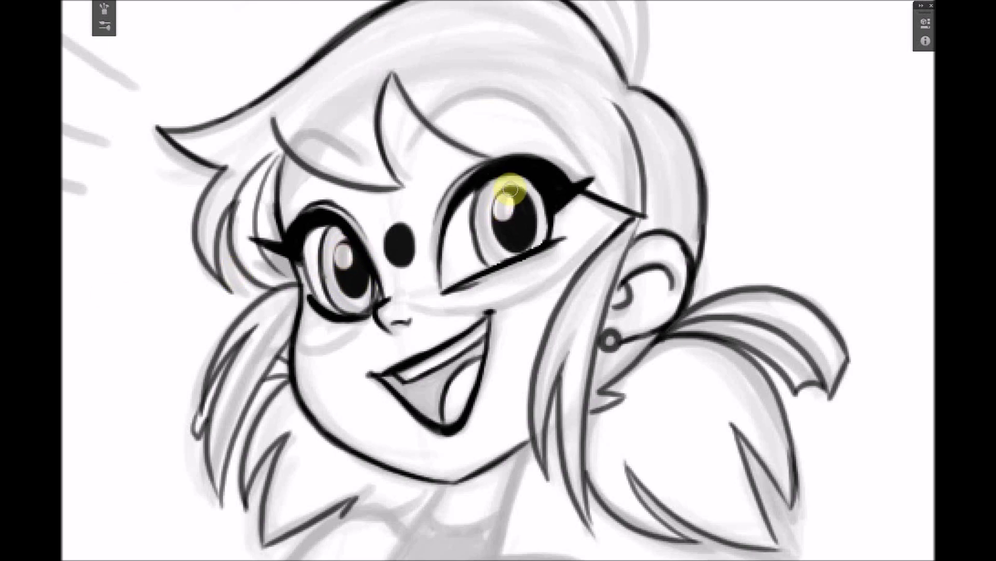
pyautogui.moveTo(335, 270); pyautogui.dragTo(342, 242)
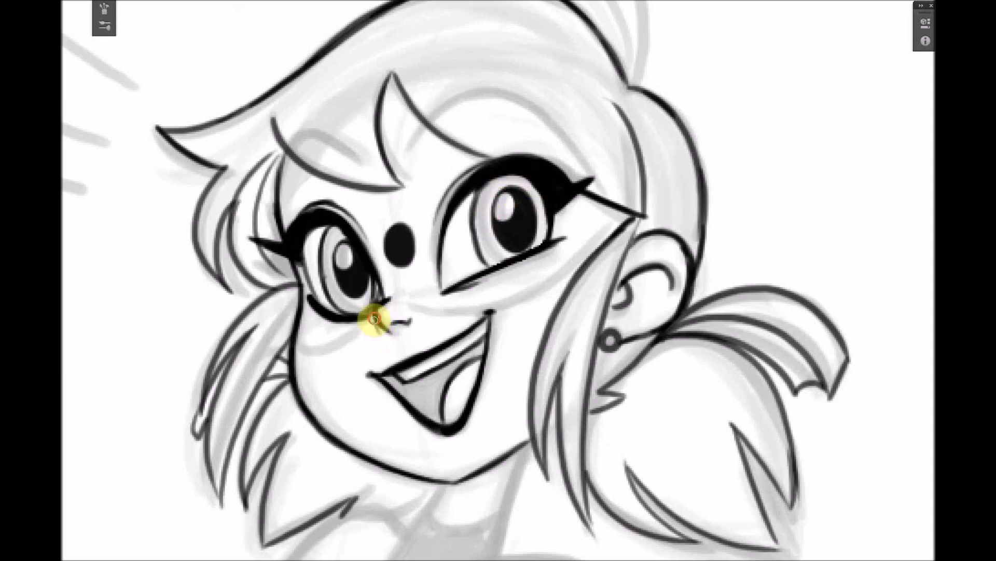
# - Touch up the right eye's iris outline and the inner edge of its upper lash
pyautogui.hotkey('ctrl', '0')
pyautogui.hotkey('ctrl', '+')
pyautogui.hotkey('ctrl', '+')
pyautogui.hotkey('ctrl', '+')
pyautogui.hotkey('ctrl', '+')
pyautogui.moveTo(611, 247); pyautogui.dragTo(584, 519)
pyautogui.click(488, 277)
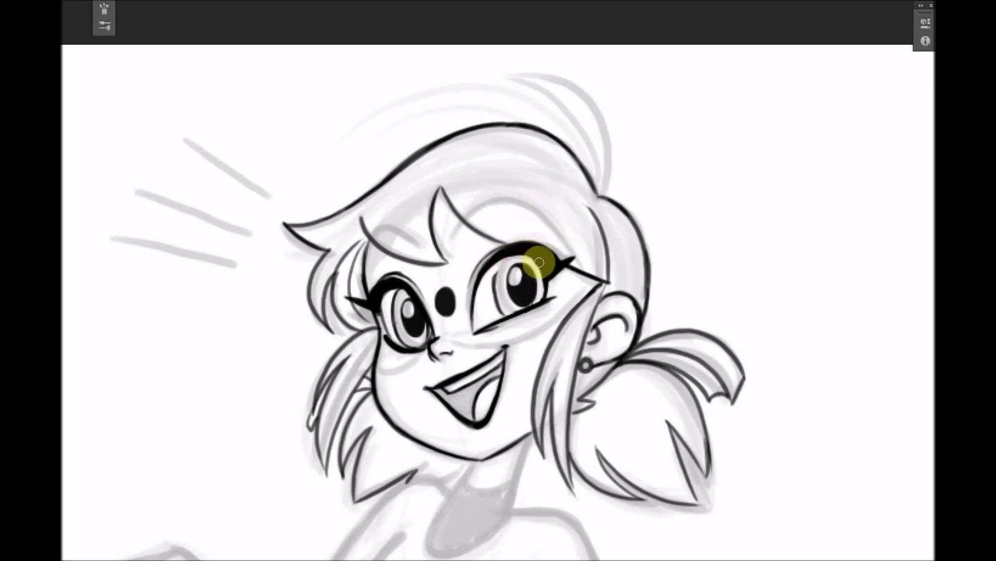
pyautogui.click(493, 283)
pyautogui.moveTo(496, 271); pyautogui.dragTo(536, 257)
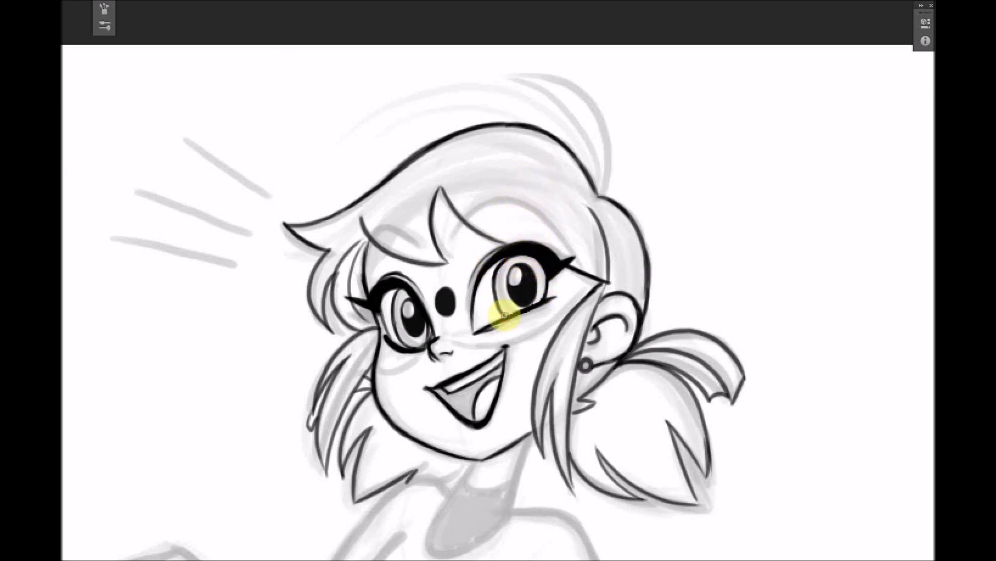
# - Examine the inked face up close and in proportion to the whole figure
pyautogui.hotkey('ctrl', '-')
pyautogui.hotkey('ctrl', '-')
pyautogui.hotkey('ctrl', '+')
pyautogui.hotkey('ctrl', '+')
pyautogui.hotkey('ctrl', '+')
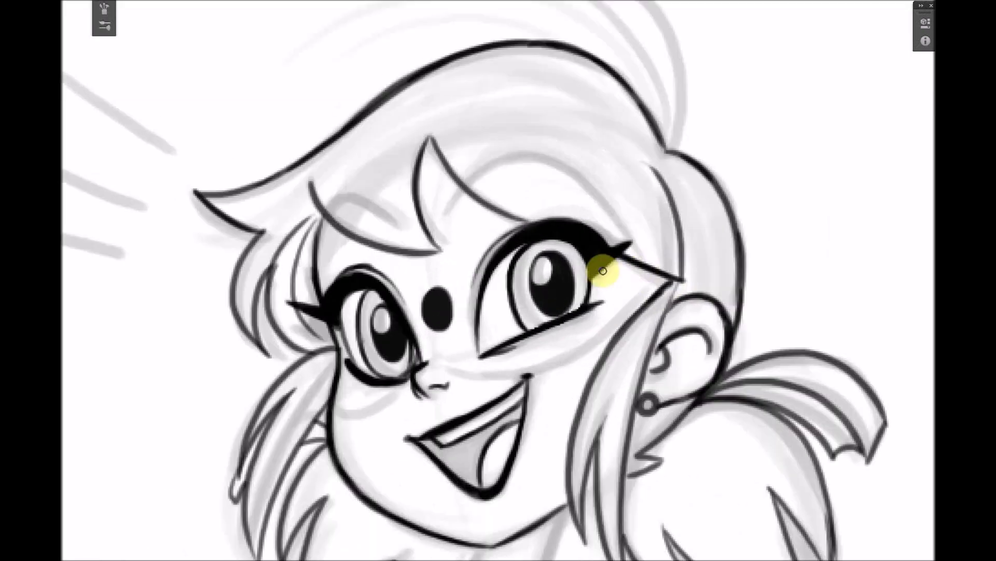
pyautogui.hotkey('ctrl', '-')
pyautogui.hotkey('ctrl', '-')
pyautogui.hotkey('ctrl', '-')
pyautogui.hotkey('ctrl', '-')
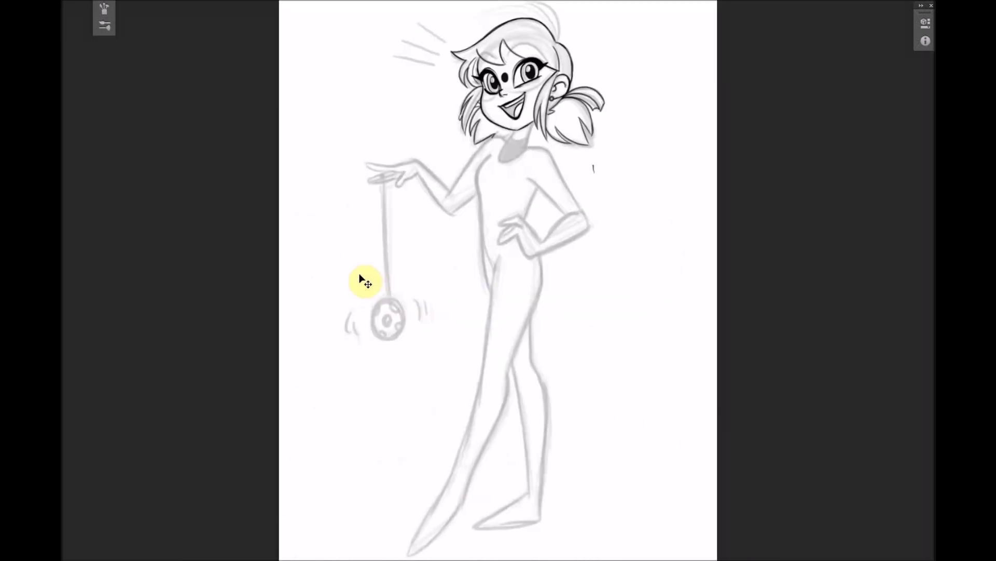
# - Ink the mask's lower edge across the nose and cheeks, and the lines of both eyebrows
pyautogui.hotkey('ctrl', '+')
pyautogui.hotkey('ctrl', '+')
pyautogui.hotkey('ctrl', '+')
pyautogui.moveTo(623, 265); pyautogui.dragTo(597, 519)
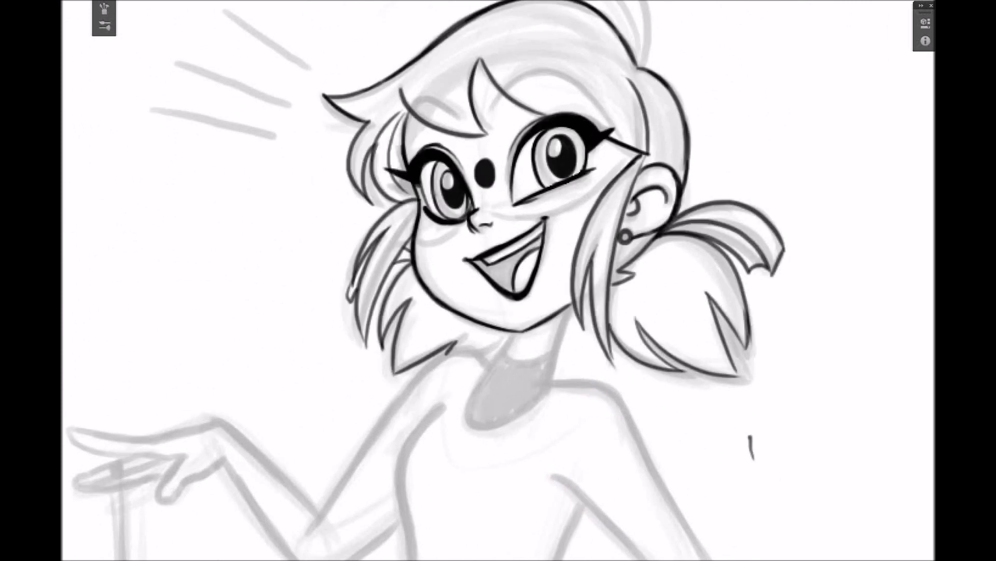
pyautogui.moveTo(466, 224)
pyautogui.mouseDown()
pyautogui.moveTo(456, 223)
pyautogui.moveTo(568, 206)
pyautogui.moveTo(643, 153)
pyautogui.mouseUp()
pyautogui.moveTo(507, 88); pyautogui.dragTo(615, 126)
pyautogui.moveTo(406, 111); pyautogui.dragTo(420, 101)
# - Add filled black spots along the mask's edges at the left temple and on both cheeks
pyautogui.moveTo(409, 149); pyautogui.dragTo(410, 151)
pyautogui.moveTo(419, 232); pyautogui.dragTo(425, 238)
pyautogui.moveTo(588, 187); pyautogui.dragTo(585, 184)
pyautogui.moveTo(569, 85); pyautogui.dragTo(578, 100)
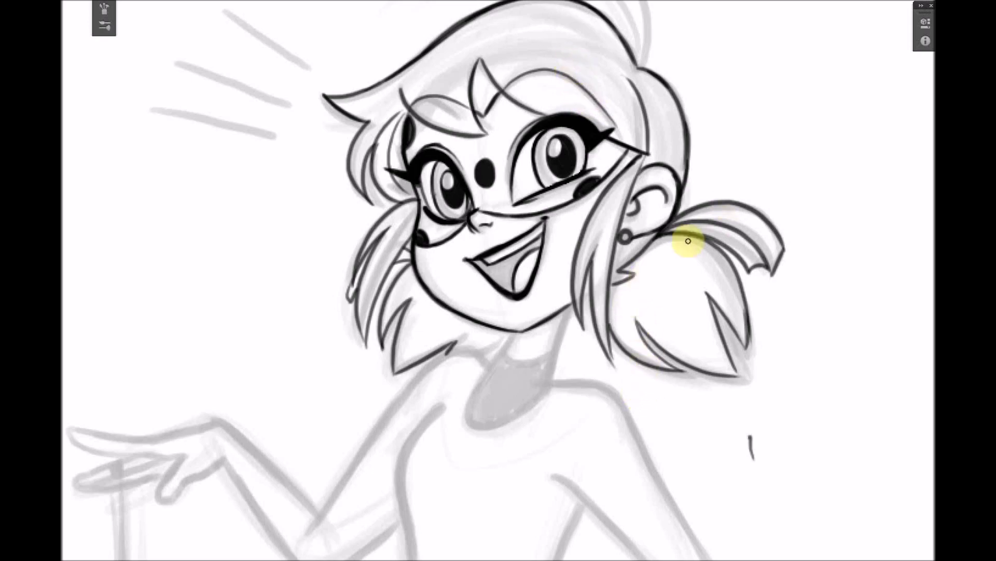
# - Ink the right side of the neck, two short collarbone lines and the top of the right shoulder
pyautogui.moveTo(690, 241); pyautogui.dragTo(567, 421)
pyautogui.moveTo(519, 246)
pyautogui.mouseDown()
pyautogui.moveTo(527, 224)
pyautogui.moveTo(417, 123)
pyautogui.mouseUp()
pyautogui.moveTo(427, 126); pyautogui.dragTo(516, 240)
pyautogui.moveTo(558, 422); pyautogui.dragTo(659, 255)
pyautogui.moveTo(555, 149); pyautogui.dragTo(543, 202)
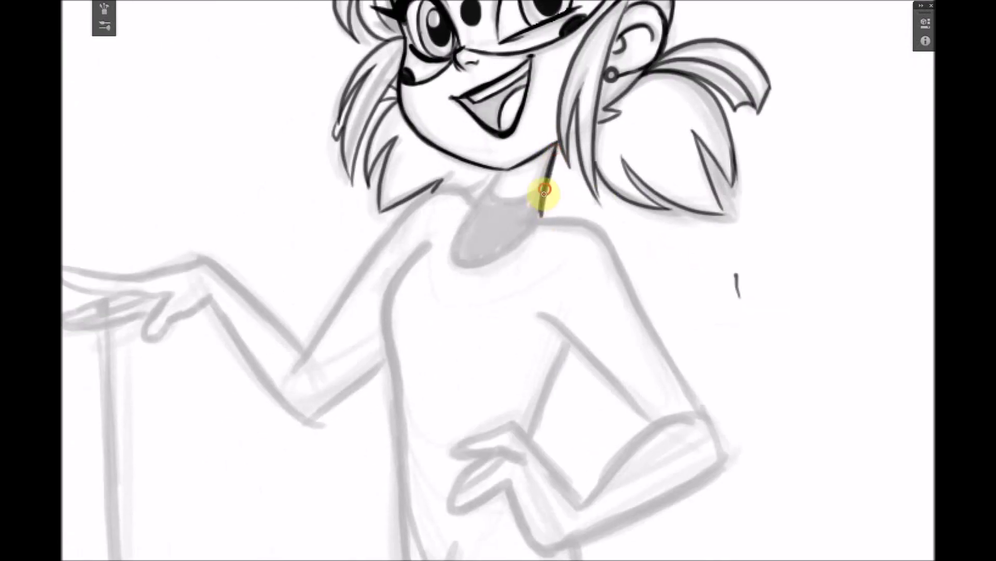
pyautogui.moveTo(453, 215); pyautogui.dragTo(472, 238)
pyautogui.moveTo(492, 244); pyautogui.dragTo(539, 238)
pyautogui.moveTo(542, 218); pyautogui.dragTo(599, 222)
# - Ink the bent right arm from shoulder to elbow, then its forearm and the hand on the hip
pyautogui.moveTo(596, 221); pyautogui.dragTo(694, 403)
pyautogui.moveTo(669, 361); pyautogui.dragTo(723, 456)
pyautogui.moveTo(541, 314); pyautogui.dragTo(655, 419)
pyautogui.moveTo(578, 507)
pyautogui.mouseDown()
pyautogui.moveTo(601, 478)
pyautogui.moveTo(698, 415)
pyautogui.mouseUp()
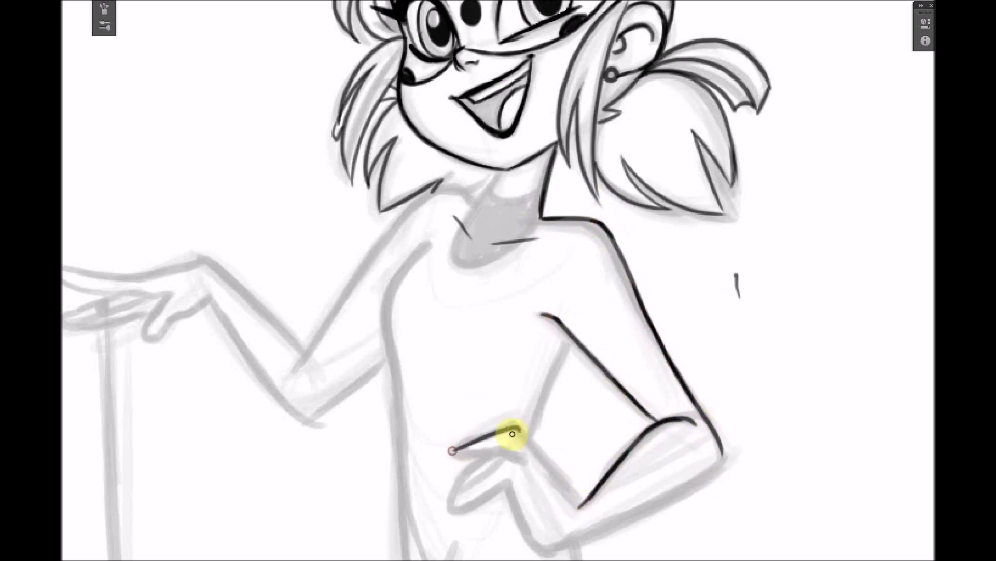
pyautogui.moveTo(449, 499)
pyautogui.mouseDown()
pyautogui.moveTo(508, 480)
pyautogui.moveTo(565, 545)
pyautogui.moveTo(732, 446)
pyautogui.moveTo(729, 457)
pyautogui.mouseUp()
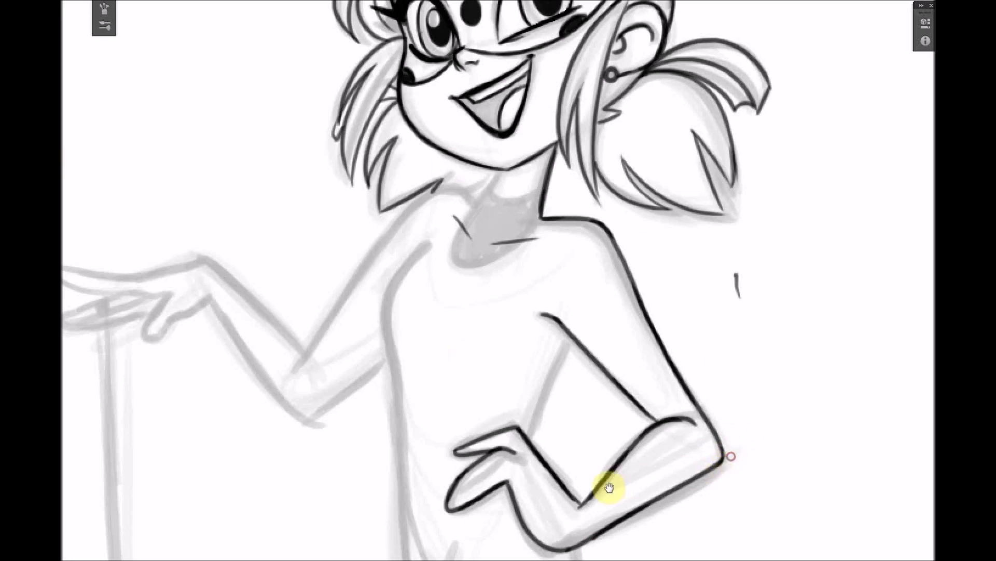
# - Draw the lines separating the lower fingers of the hand on the hip
pyautogui.moveTo(436, 317); pyautogui.dragTo(369, 141)
pyautogui.press('b')
pyautogui.moveTo(384, 329); pyautogui.dragTo(436, 283)
pyautogui.moveTo(384, 331)
pyautogui.mouseDown()
pyautogui.moveTo(409, 313)
pyautogui.moveTo(387, 328)
pyautogui.mouseUp()
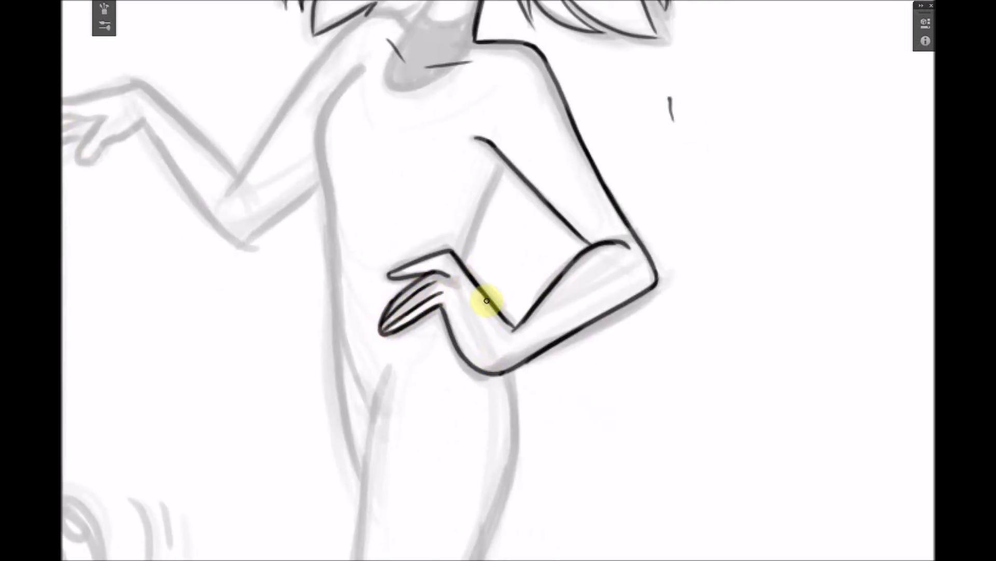
# - Redraw the underside of the wrist with a straighter angle and shape the lower fingertips
pyautogui.hotkey('ctrl', 'z')
pyautogui.moveTo(422, 322); pyautogui.dragTo(497, 373)
pyautogui.moveTo(441, 327); pyautogui.dragTo(500, 380)
pyautogui.moveTo(378, 331); pyautogui.dragTo(397, 325)
pyautogui.press('b')
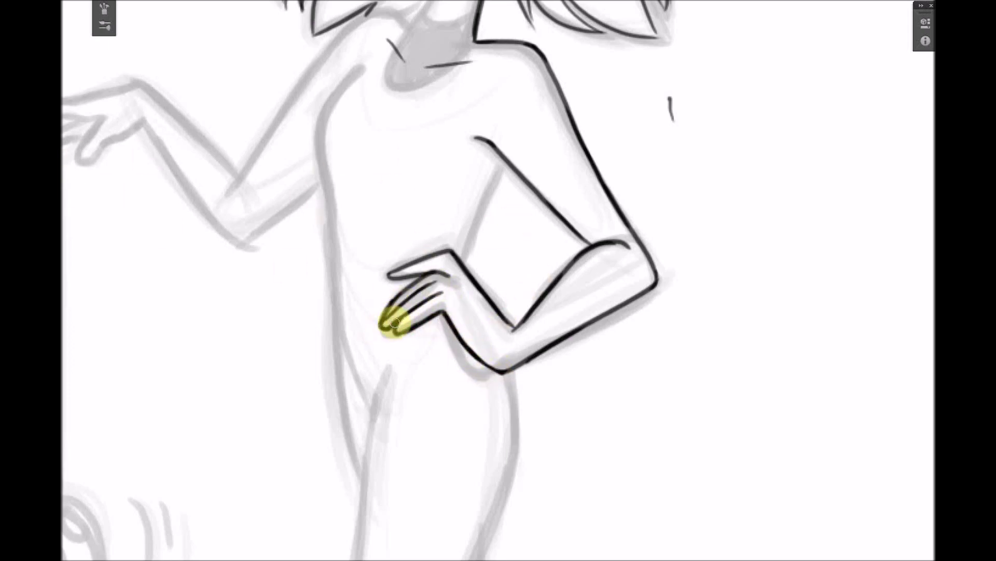
# - Ink both sides of the torso from chest to waist, the crotch line and the outer hip below the hand
pyautogui.moveTo(461, 260); pyautogui.dragTo(504, 161)
pyautogui.moveTo(318, 143)
pyautogui.mouseDown()
pyautogui.moveTo(355, 76)
pyautogui.moveTo(322, 185)
pyautogui.moveTo(356, 371)
pyautogui.moveTo(373, 404)
pyautogui.mouseUp()
pyautogui.hotkey('ctrl', 'z')
pyautogui.moveTo(373, 405); pyautogui.dragTo(388, 368)
pyautogui.moveTo(480, 452); pyautogui.dragTo(554, 216)
# - Ink the front leg's thigh contours from the hips down to the knee, including the sliver of the far thigh
pyautogui.hotkey('ctrl', '-')
pyautogui.hotkey('ctrl', '-')
pyautogui.moveTo(453, 172); pyautogui.dragTo(473, 296)
pyautogui.moveTo(541, 207); pyautogui.dragTo(533, 285)
pyautogui.moveTo(543, 245); pyautogui.dragTo(489, 399)
pyautogui.moveTo(447, 425); pyautogui.dragTo(456, 209)
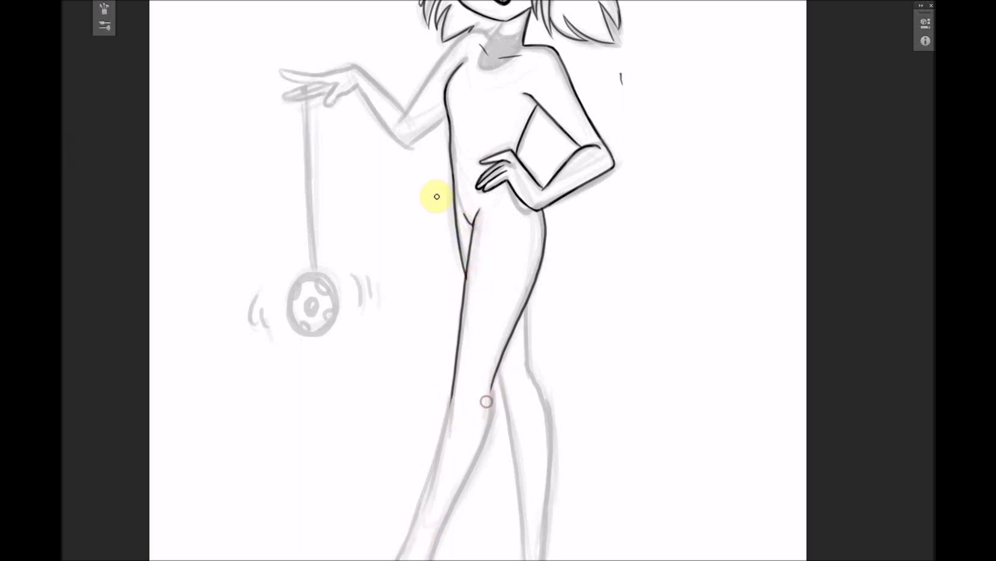
# - Ink the front leg's shin and calf lines from the knee down to the ankle, redrawing strokes until they flow smoothly
pyautogui.scroll(-5, 550, 293)
pyautogui.moveTo(470, 178); pyautogui.dragTo(412, 335)
pyautogui.hotkey('ctrl', 'z')
pyautogui.moveTo(470, 178); pyautogui.dragTo(399, 375)
pyautogui.hotkey('ctrl', 'z')
pyautogui.moveTo(469, 178); pyautogui.dragTo(400, 358)
pyautogui.hotkey('ctrl', 'z')
pyautogui.moveTo(429, 194)
pyautogui.mouseDown()
pyautogui.moveTo(358, 384)
pyautogui.moveTo(433, 159)
pyautogui.mouseUp()
pyautogui.hotkey('ctrl', 'z')
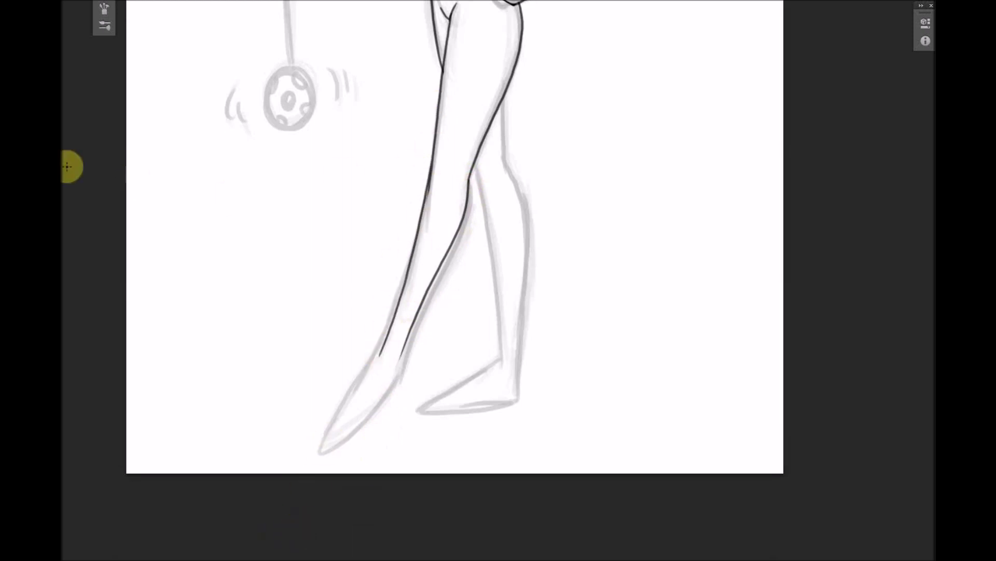
# - Ink the front leg's pointed foot from the ankle to the toe tip
pyautogui.scroll(3, 348, 136)
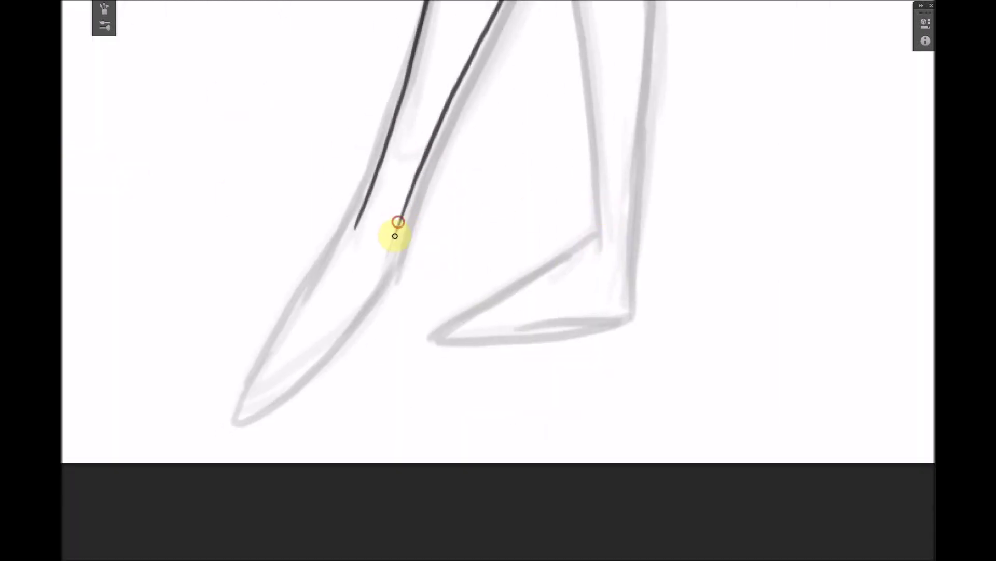
pyautogui.moveTo(397, 226)
pyautogui.mouseDown()
pyautogui.moveTo(371, 289)
pyautogui.moveTo(307, 378)
pyautogui.mouseUp()
pyautogui.moveTo(358, 220)
pyautogui.mouseDown()
pyautogui.moveTo(294, 302)
pyautogui.moveTo(249, 400)
pyautogui.moveTo(307, 375)
pyautogui.mouseUp()
pyautogui.hotkey('ctrl', 'z')
pyautogui.moveTo(249, 400); pyautogui.dragTo(330, 353)
pyautogui.hotkey('ctrl', '0')
# - Ink the back leg's outer contour from the thigh past the knee and down the calf
pyautogui.scroll(2, 589, 234)
pyautogui.moveTo(479, 109); pyautogui.dragTo(503, 316)
pyautogui.scroll(3, 503, 196)
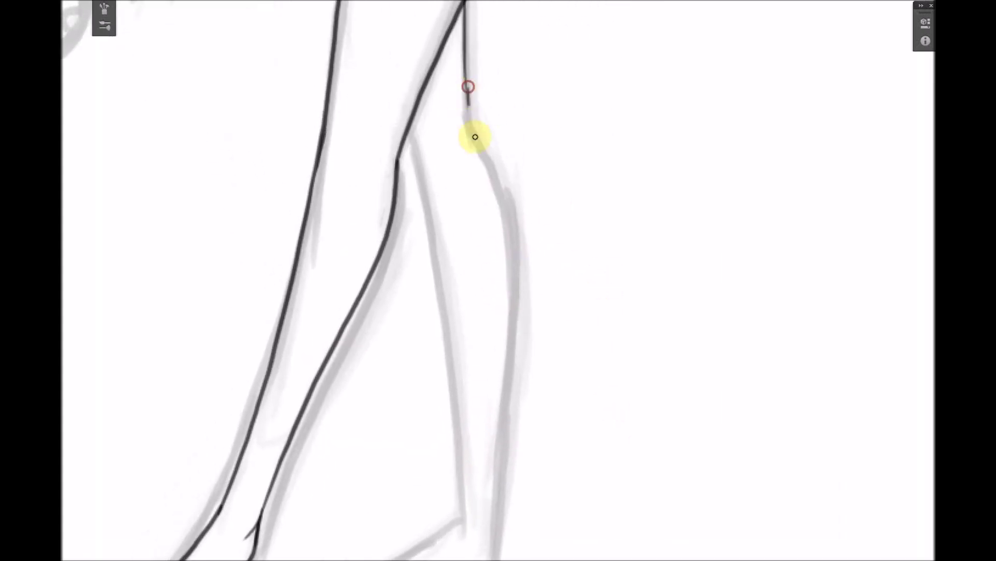
pyautogui.moveTo(473, 105); pyautogui.dragTo(472, 124)
pyautogui.moveTo(556, 356)
pyautogui.mouseDown()
pyautogui.moveTo(567, 232)
pyautogui.moveTo(499, 489)
pyautogui.mouseUp()
# - Ink the inner line of the back lower leg and the outline of its foot
pyautogui.moveTo(544, 209); pyautogui.dragTo(630, 267)
pyautogui.moveTo(507, 55)
pyautogui.mouseDown()
pyautogui.moveTo(561, 502)
pyautogui.moveTo(560, 465)
pyautogui.mouseUp()
pyautogui.hotkey('ctrl', 'z')
pyautogui.moveTo(652, 438); pyautogui.dragTo(703, 360)
pyautogui.moveTo(612, 382)
pyautogui.mouseDown()
pyautogui.moveTo(478, 484)
pyautogui.moveTo(498, 489)
pyautogui.moveTo(638, 451)
pyautogui.mouseUp()
pyautogui.hotkey('ctrl', 'z')
pyautogui.scroll(-4, 630, 509)
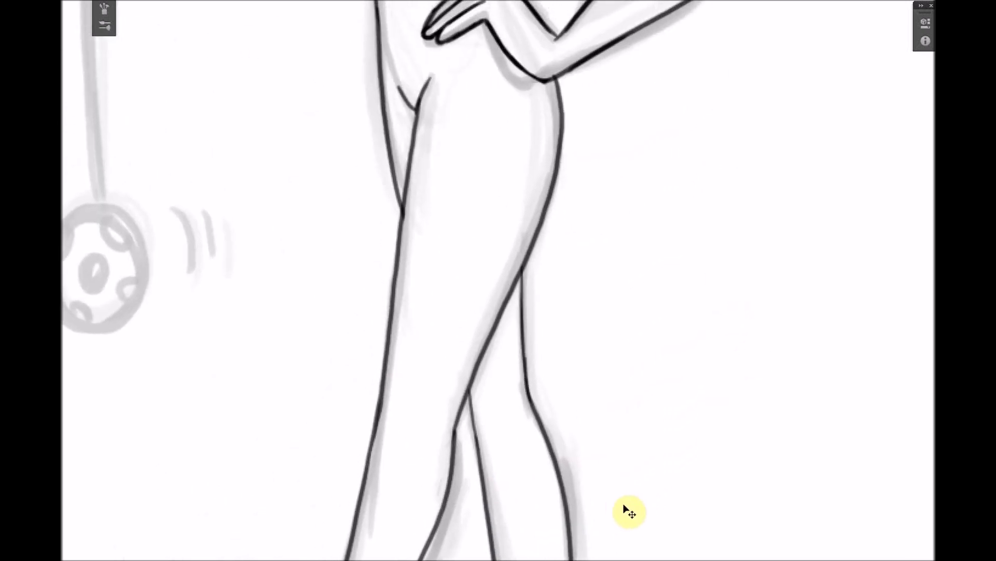
# - Ink the extended index finger and the thumb of the outstretched hand holding the yo-yo
pyautogui.hotkey('ctrl', '+')
pyautogui.hotkey('ctrl', '+')
pyautogui.hotkey('ctrl', '+')
pyautogui.moveTo(498, 297); pyautogui.dragTo(609, 547)
pyautogui.moveTo(327, 203)
pyautogui.mouseDown()
pyautogui.moveTo(307, 248)
pyautogui.moveTo(373, 209)
pyautogui.moveTo(283, 182)
pyautogui.moveTo(335, 175)
pyautogui.mouseUp()
pyautogui.hotkey('ctrl', 'z')
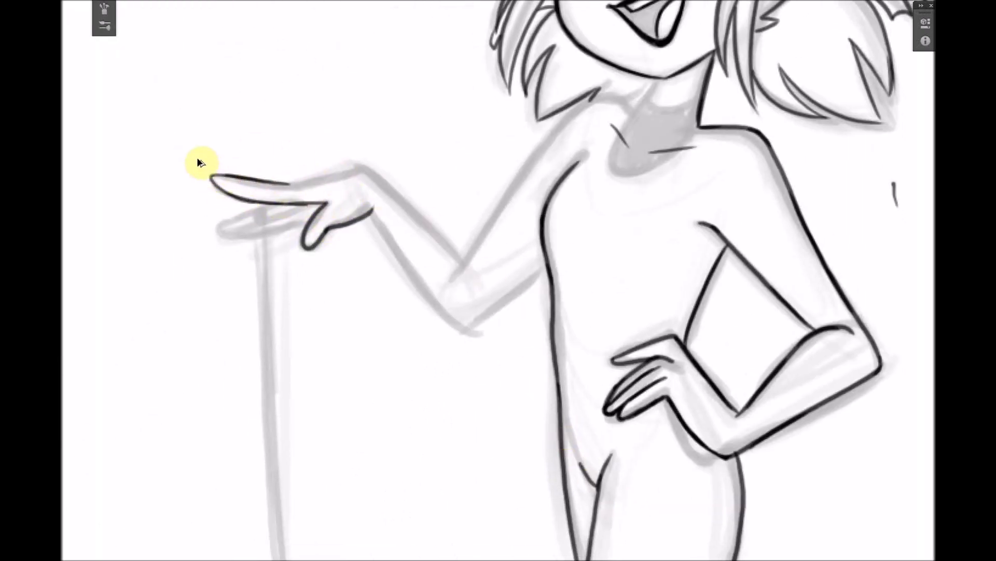
# - Ink the outstretched arm from the back of the hand along the forearm and bent elbow up to the shoulder
pyautogui.moveTo(225, 177)
pyautogui.mouseDown()
pyautogui.moveTo(354, 174)
pyautogui.moveTo(470, 285)
pyautogui.mouseUp()
pyautogui.moveTo(373, 211)
pyautogui.mouseDown()
pyautogui.moveTo(482, 336)
pyautogui.moveTo(558, 250)
pyautogui.mouseUp()
pyautogui.moveTo(463, 265)
pyautogui.mouseDown()
pyautogui.moveTo(574, 111)
pyautogui.moveTo(566, 102)
pyautogui.mouseUp()
pyautogui.moveTo(556, 249); pyautogui.dragTo(551, 255)
pyautogui.moveTo(486, 341); pyautogui.dragTo(471, 338)
pyautogui.press('b')
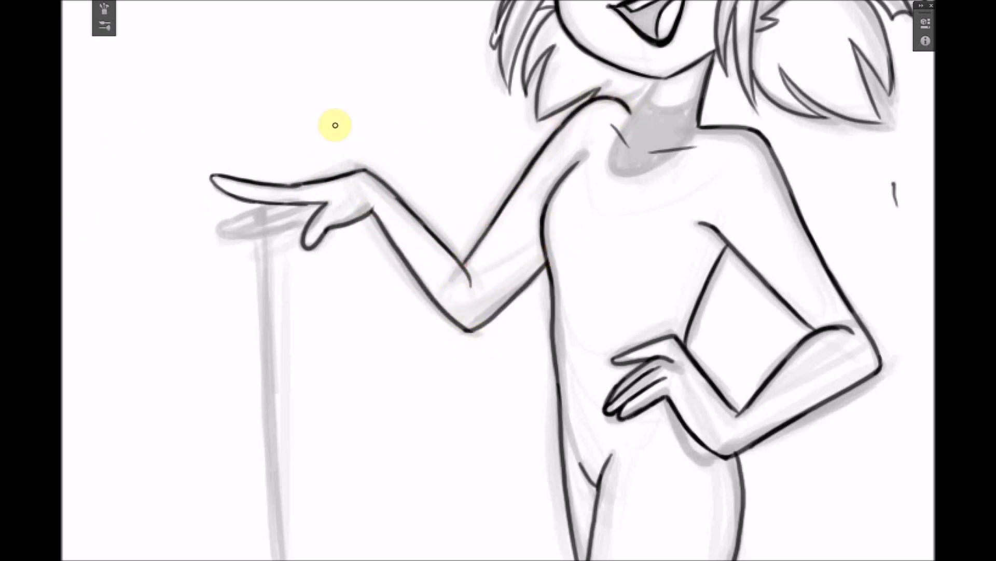
# - Ink the lower fingers of the outstretched hand and the dark yo-yo string loop around one finger
pyautogui.moveTo(280, 203); pyautogui.dragTo(218, 226)
pyautogui.moveTo(219, 226); pyautogui.dragTo(296, 208)
pyautogui.moveTo(218, 232); pyautogui.dragTo(304, 223)
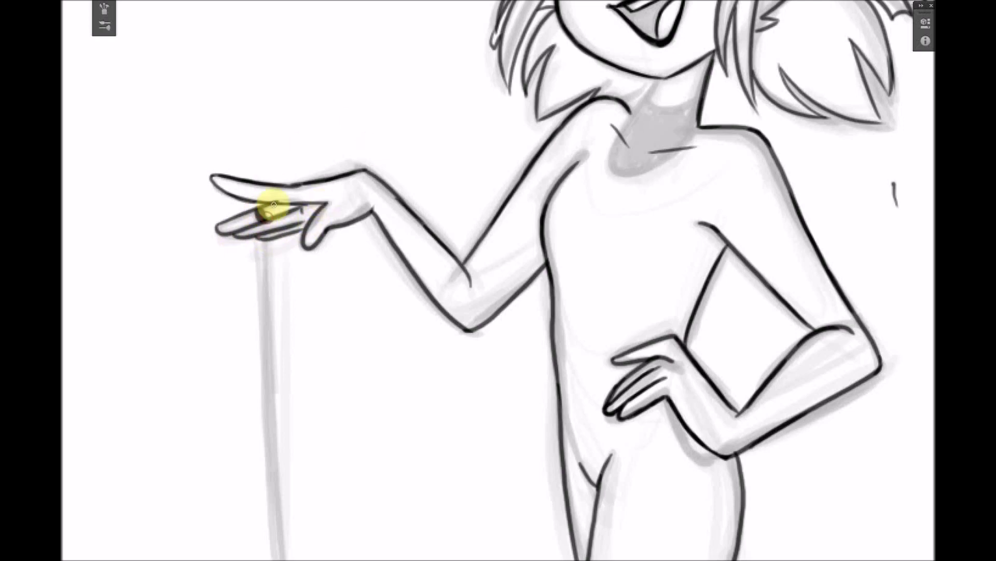
# - Ink the left side of the neck and the curved edges of the shaded neck area beneath the chin
pyautogui.moveTo(627, 116); pyautogui.dragTo(658, 79)
pyautogui.moveTo(647, 92); pyautogui.dragTo(705, 94)
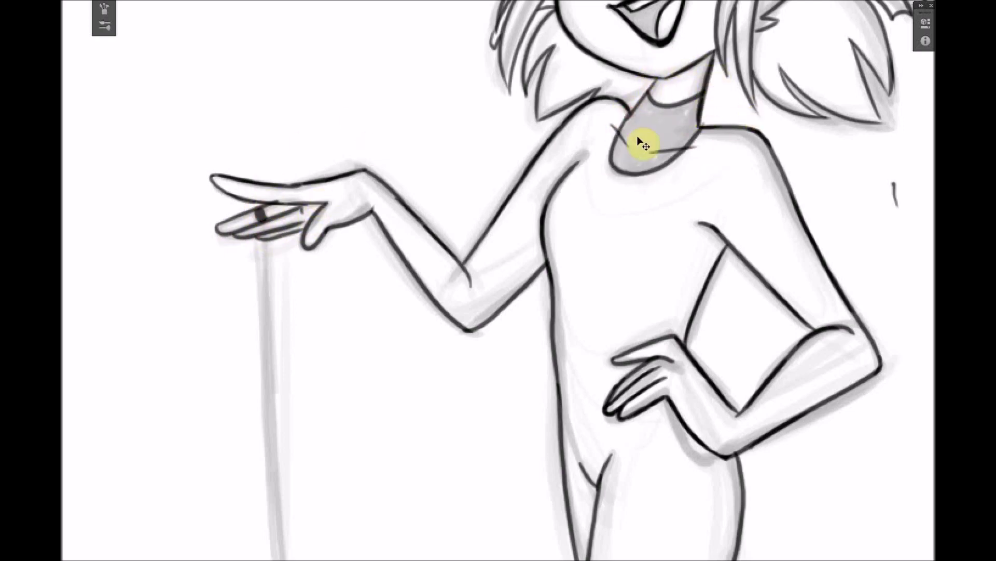